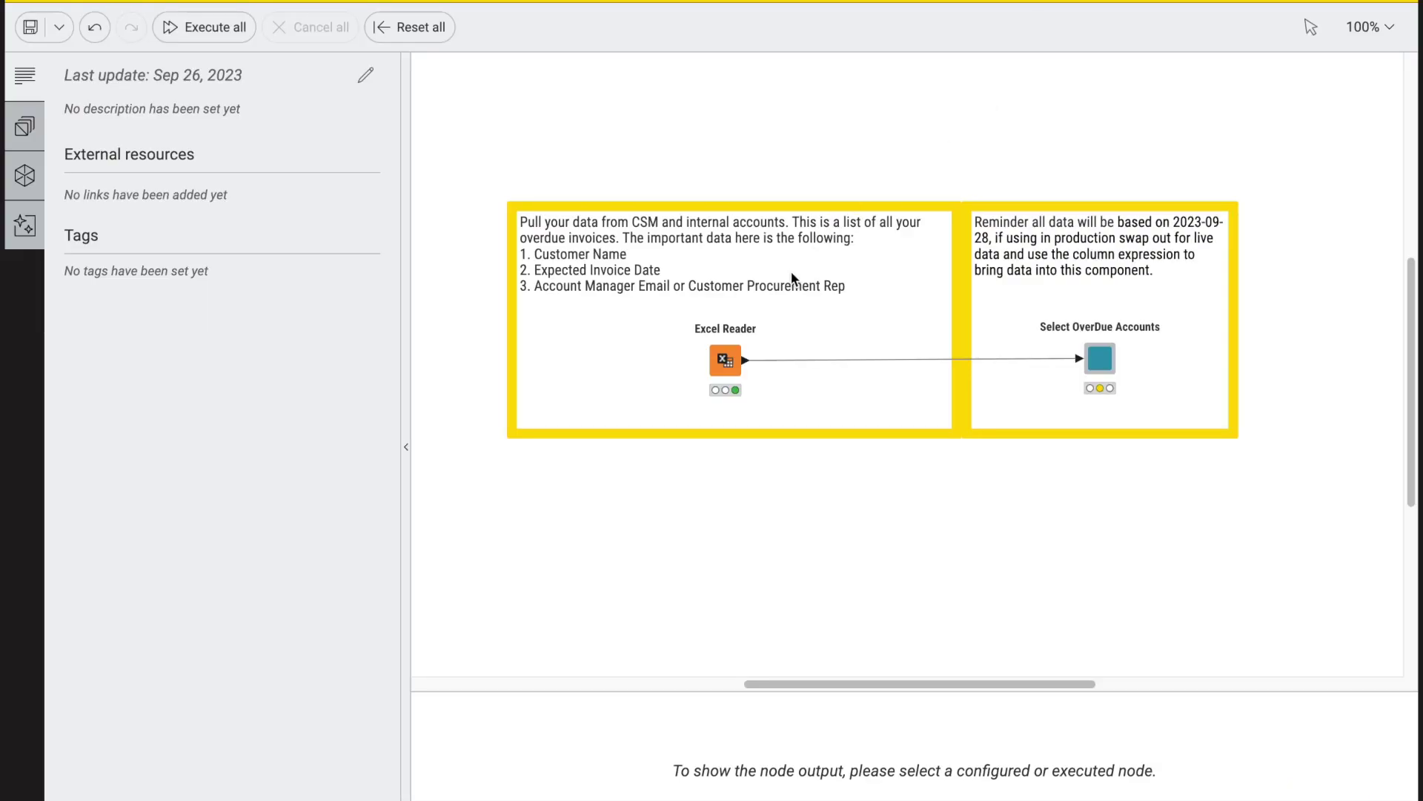
Inspect the Excel Reader's 24-row invoice table, then select the Select OverDue Accounts component.
click(726, 361)
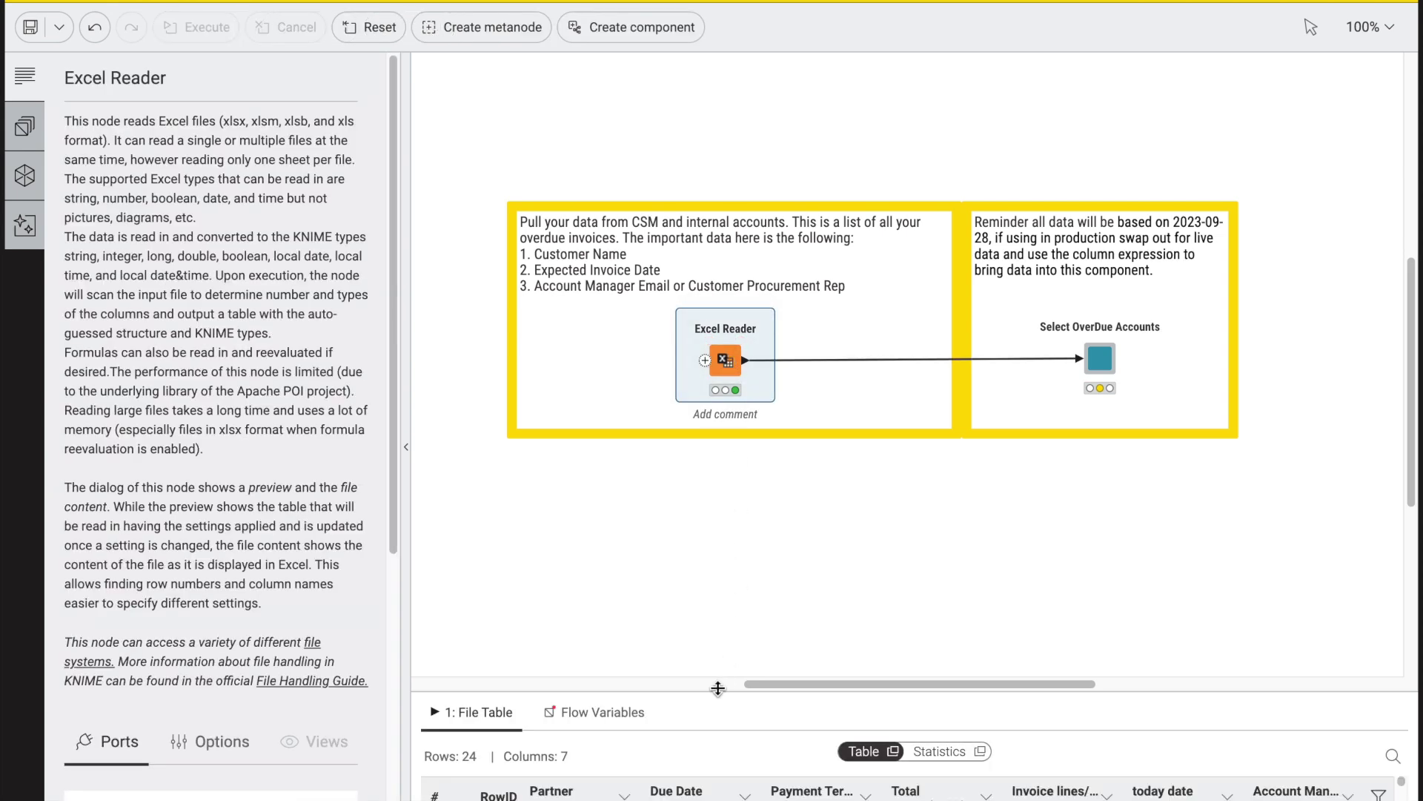
drag(719, 689, 710, 497)
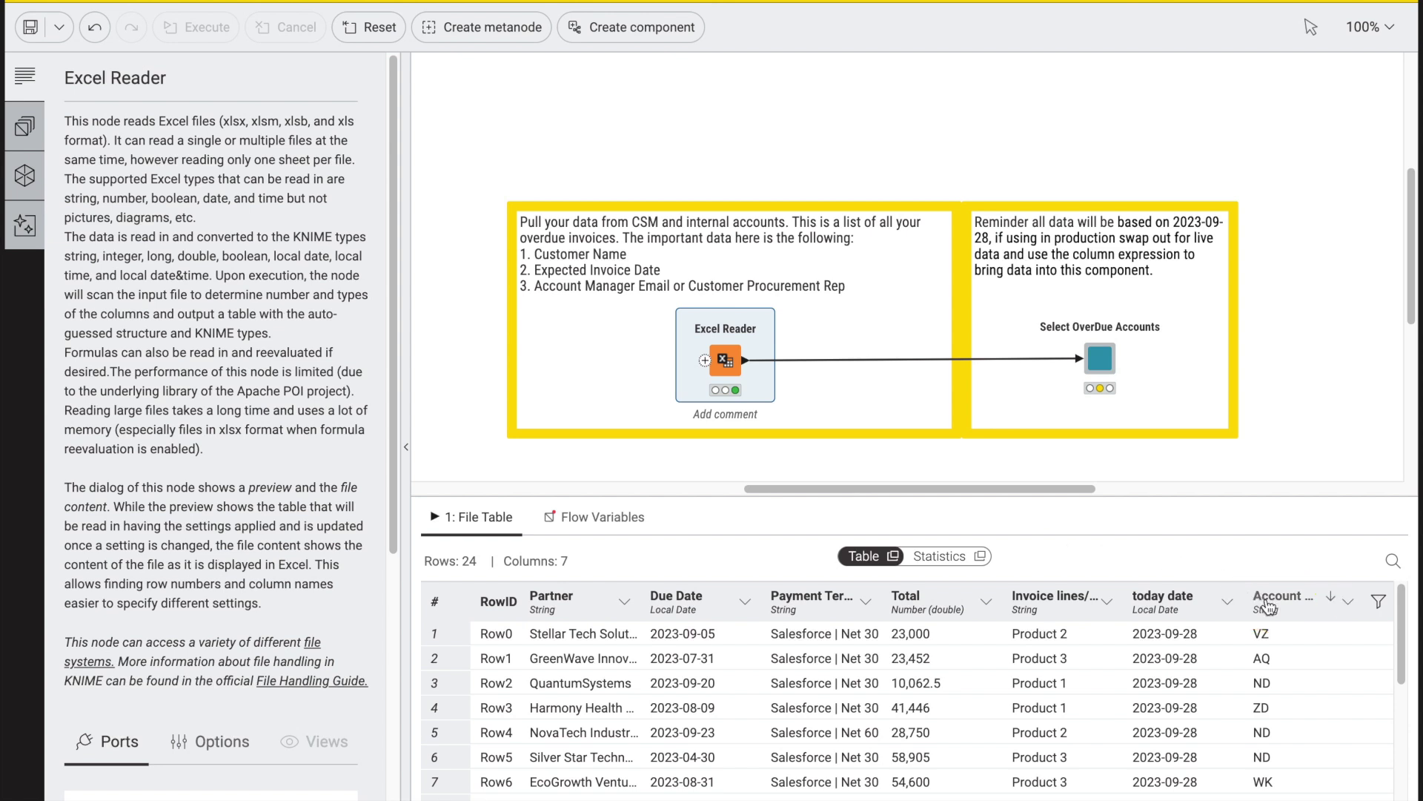
click(1097, 357)
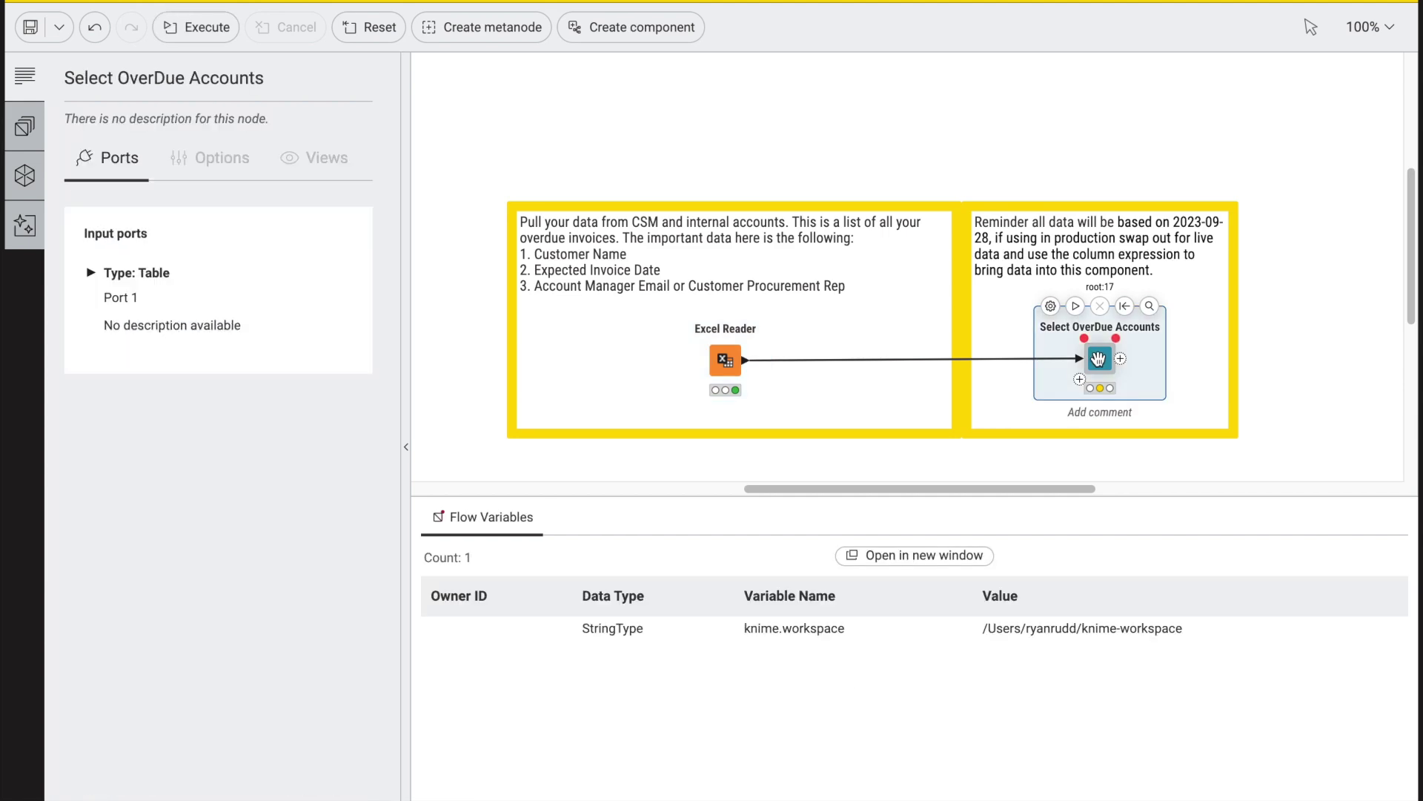
Inside the component, preview the Account List & Data Cleanup output table and interactive view.
double_click(1101, 356)
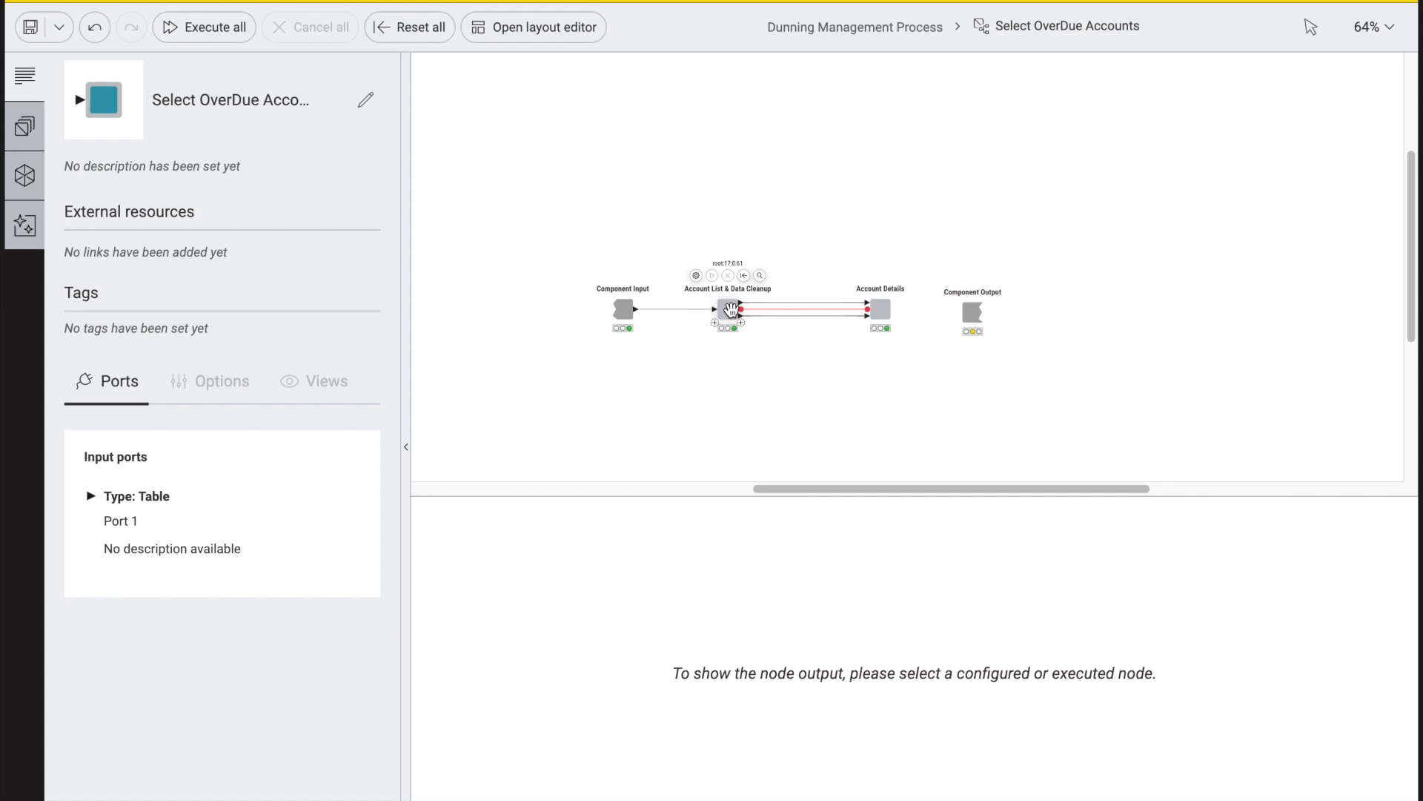
click(730, 309)
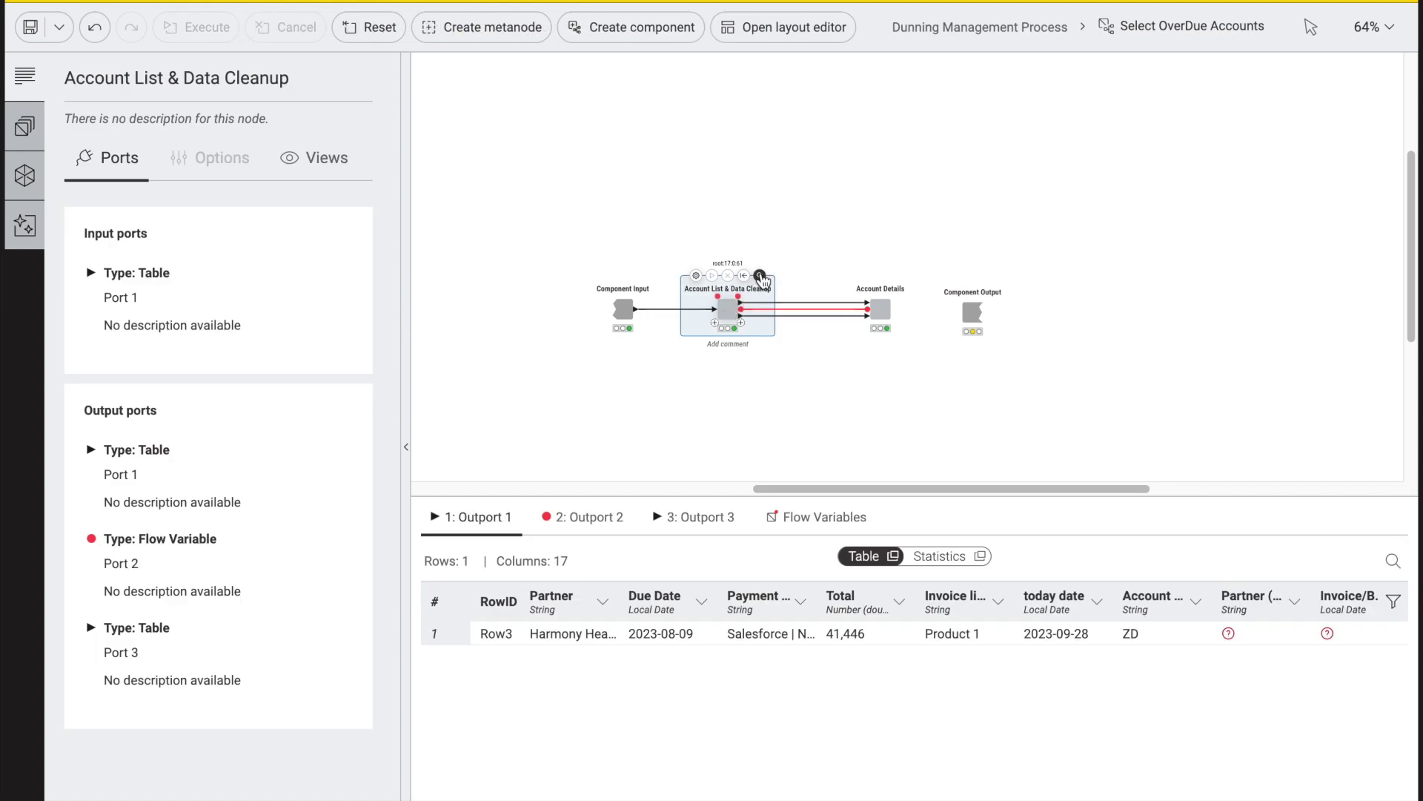
click(760, 275)
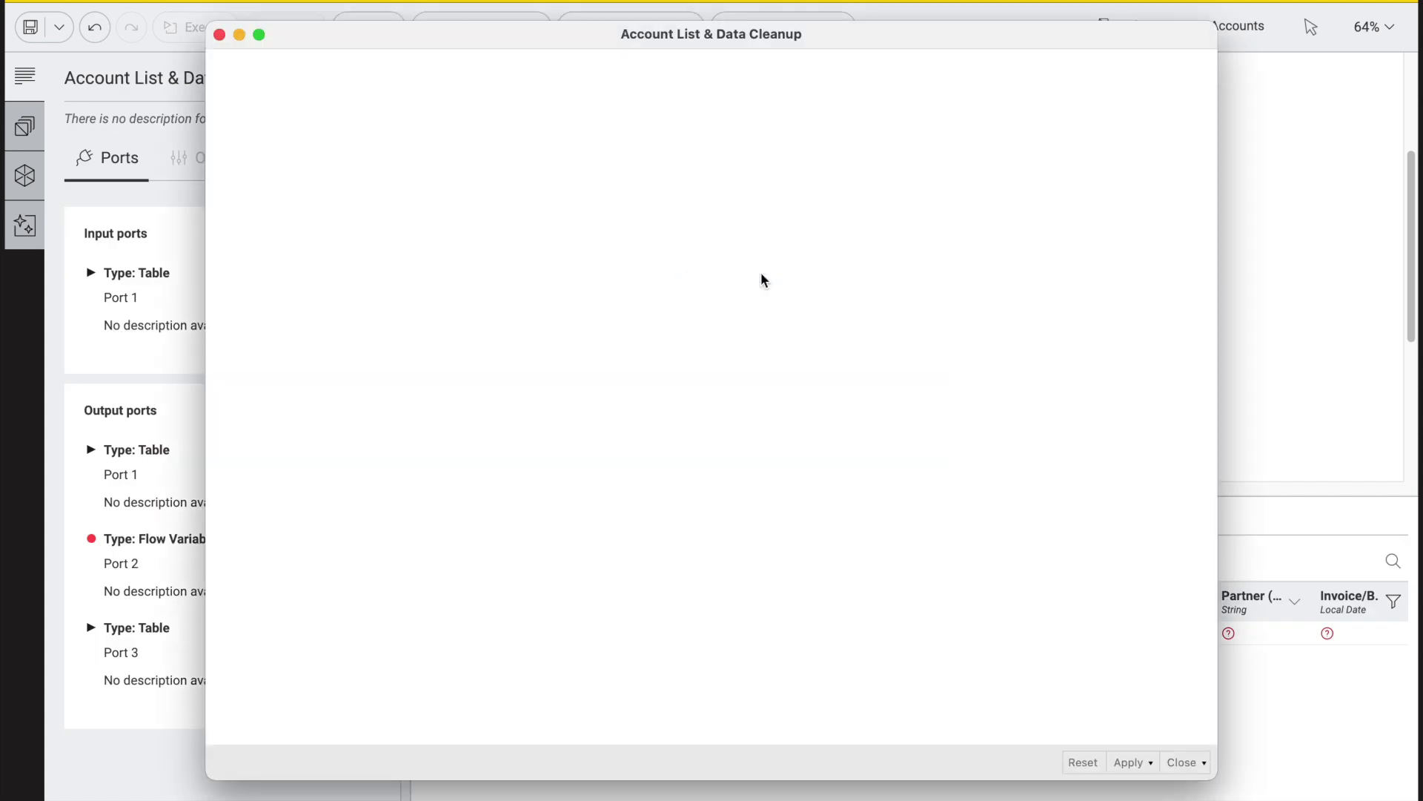
scroll(458, 496, down, 5)
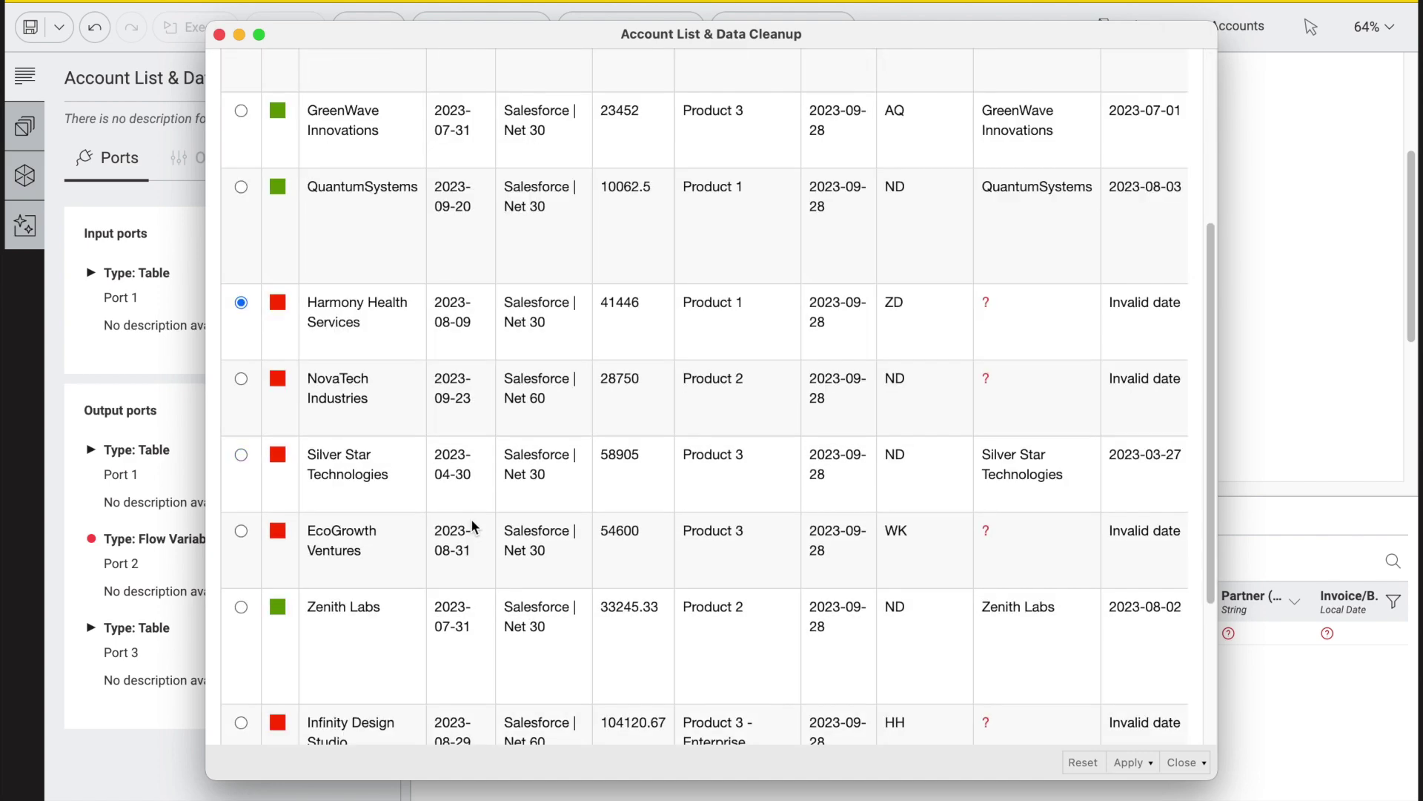
scroll(474, 531, down, 2)
scroll(470, 544, down, 2)
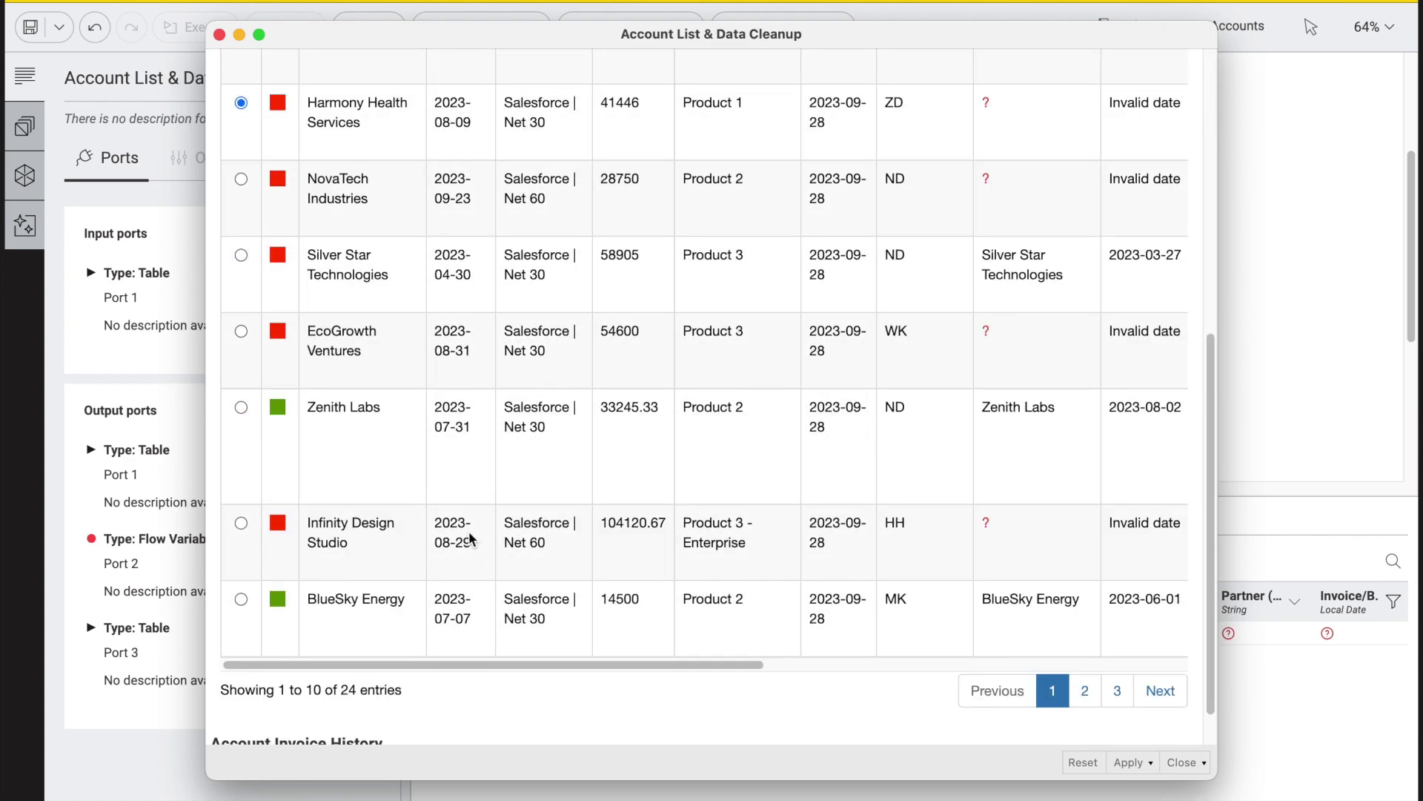
click(221, 35)
Preview the Account Details form view and close it, discarding changes.
click(880, 309)
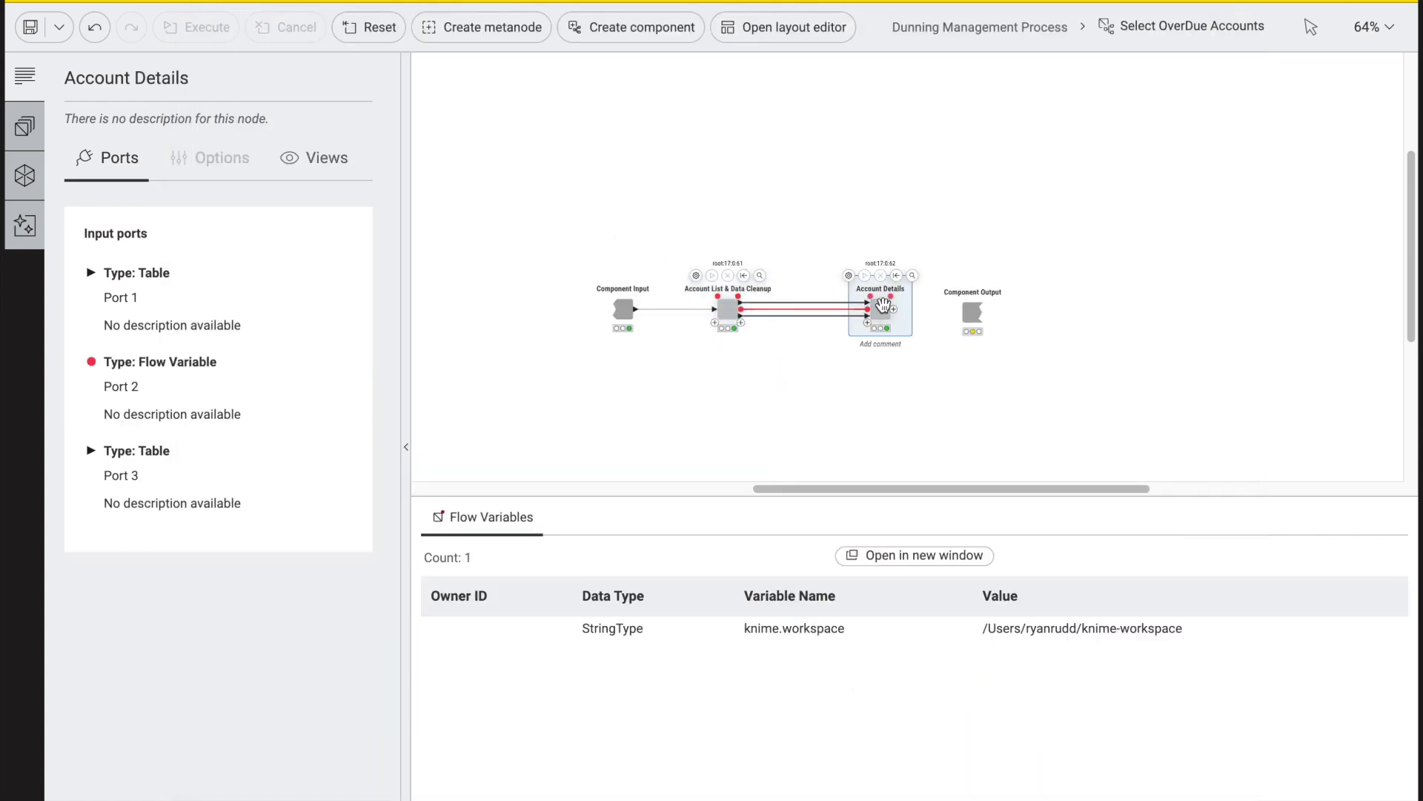
click(913, 275)
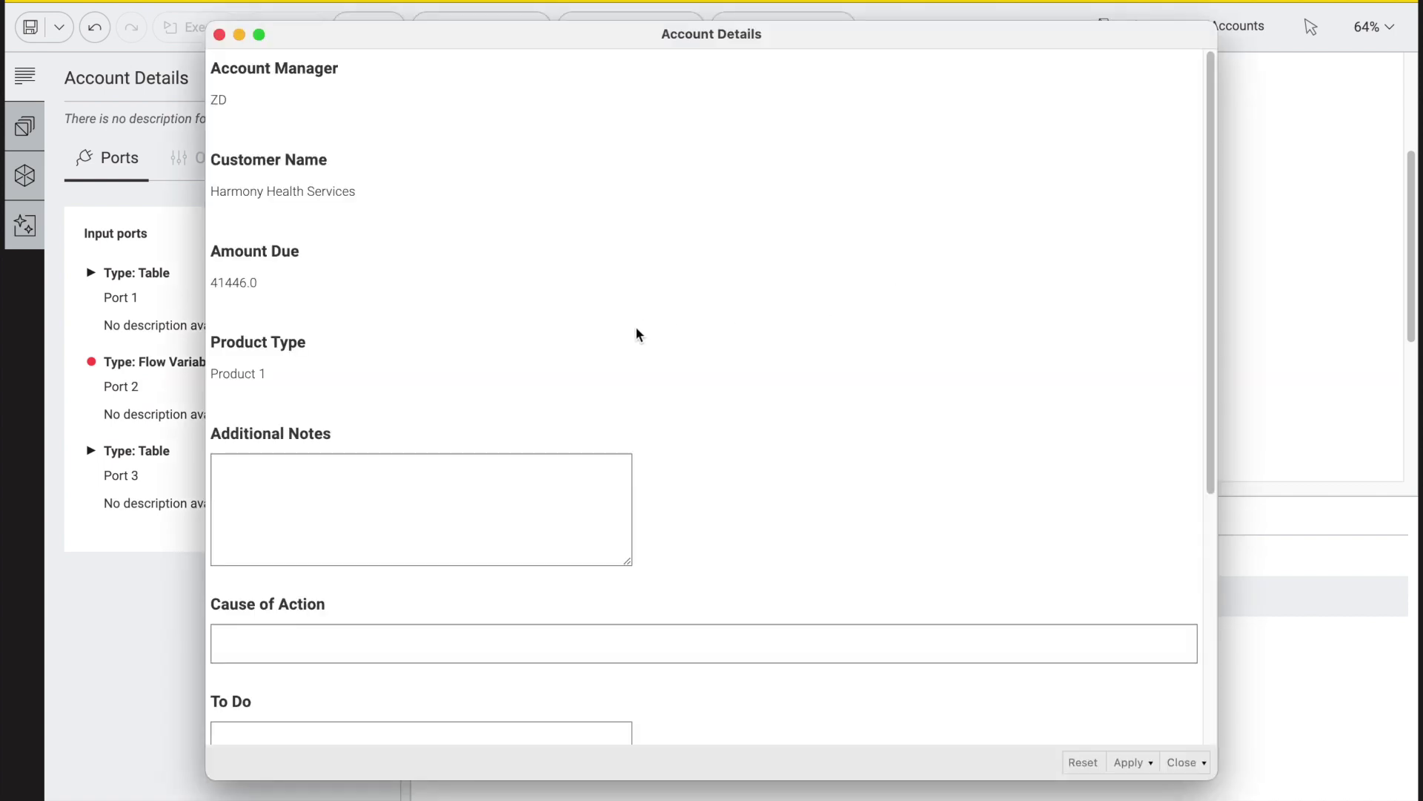
scroll(614, 349, down, 1)
scroll(600, 445, down, 3)
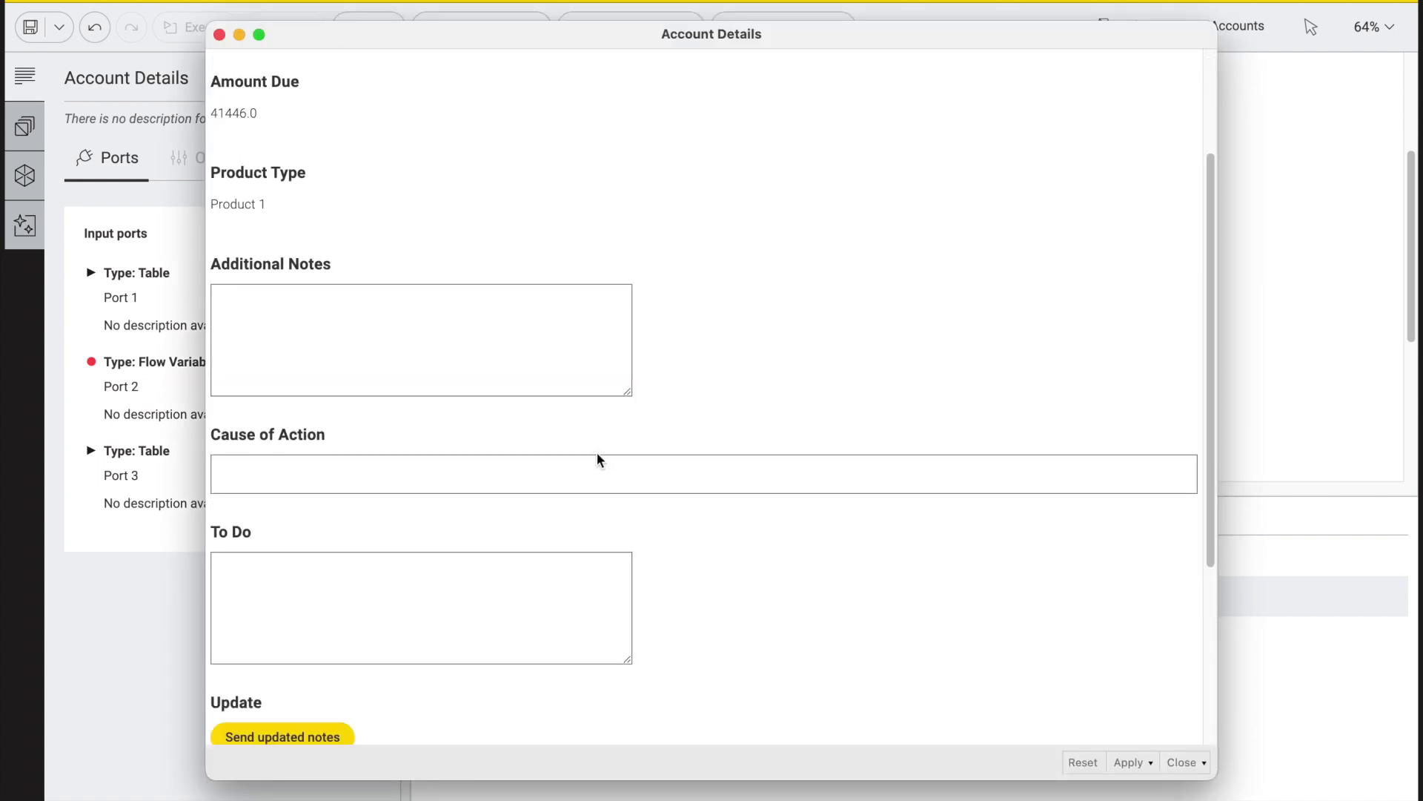
scroll(605, 479, down, 5)
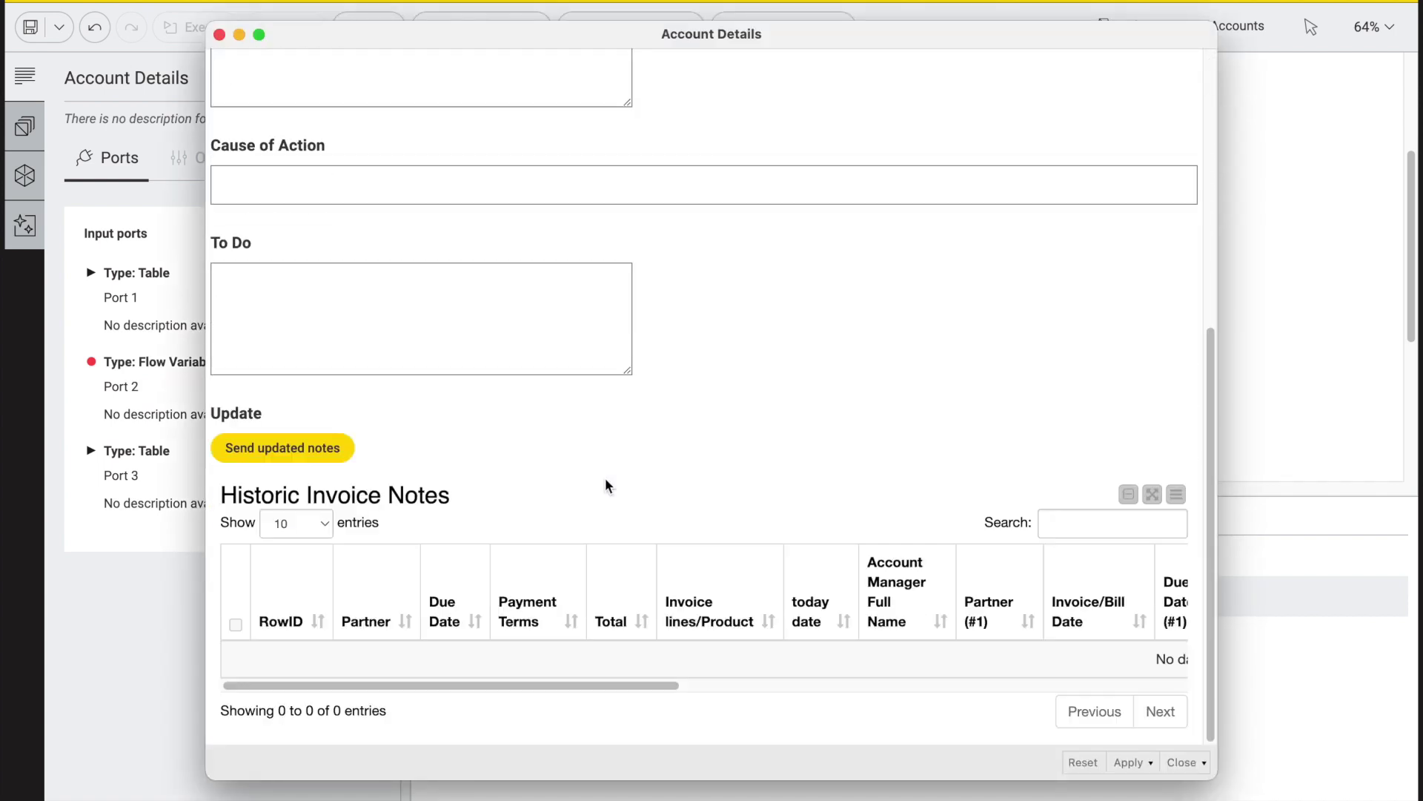
click(219, 35)
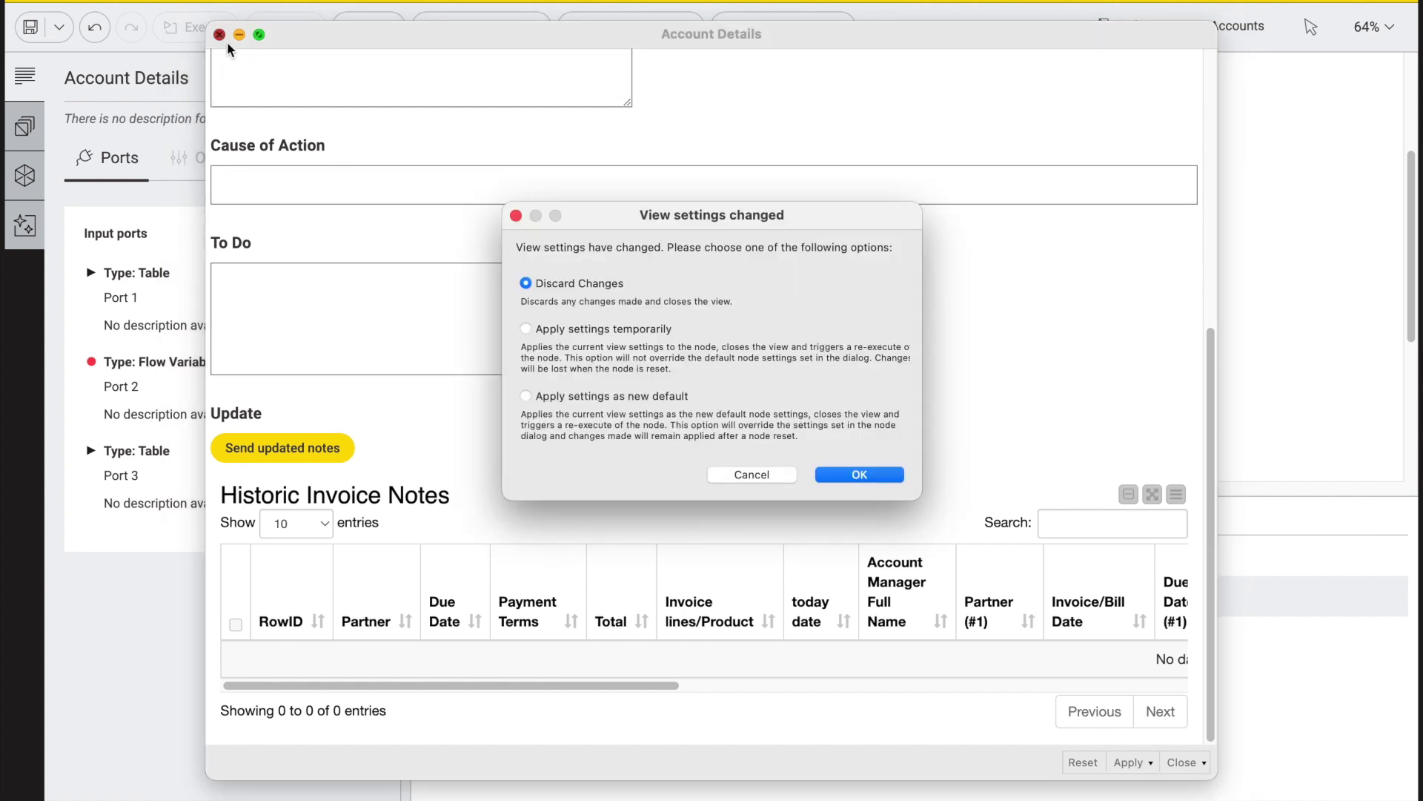
click(845, 479)
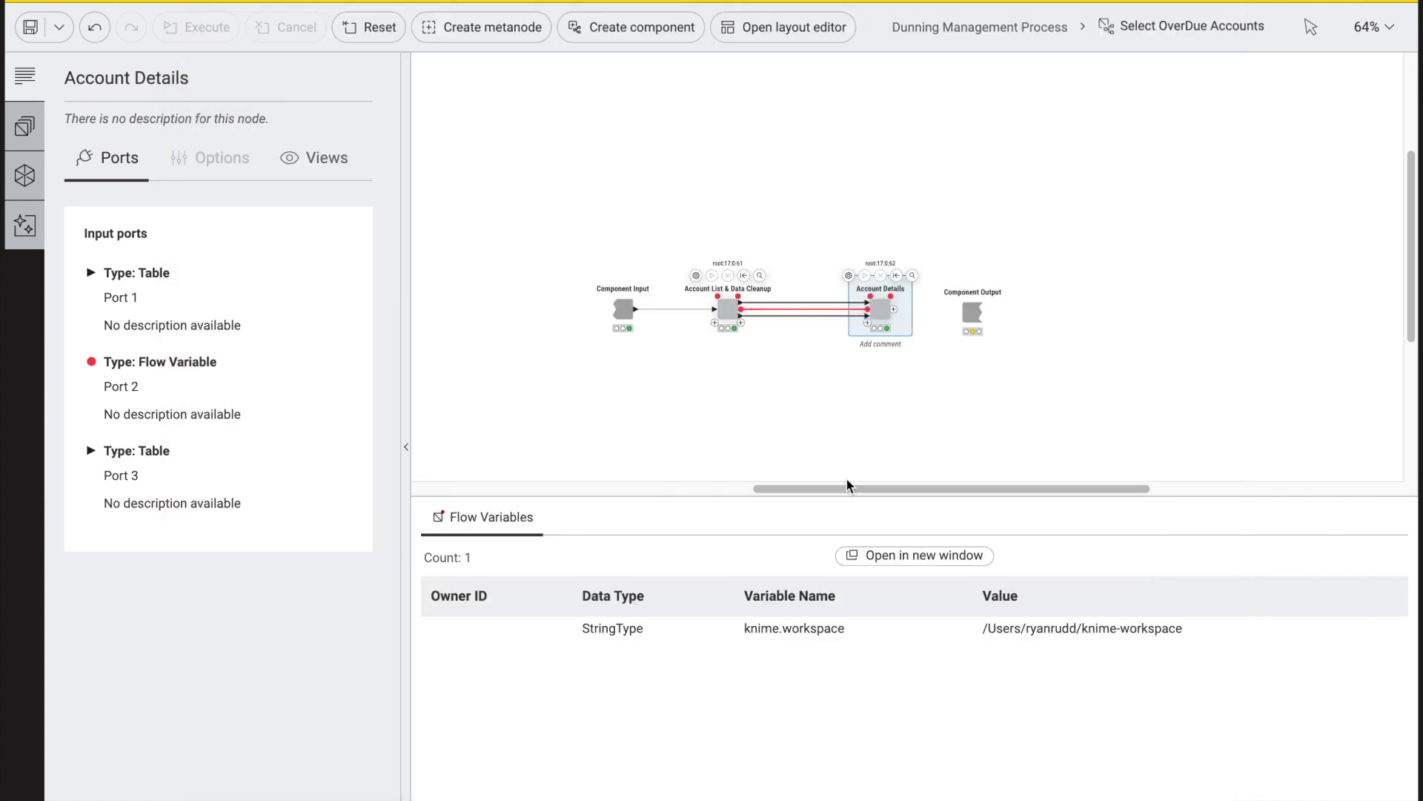
Launch and run the Dunning Management Process data app to load the overdue invoices table.
click(886, 432)
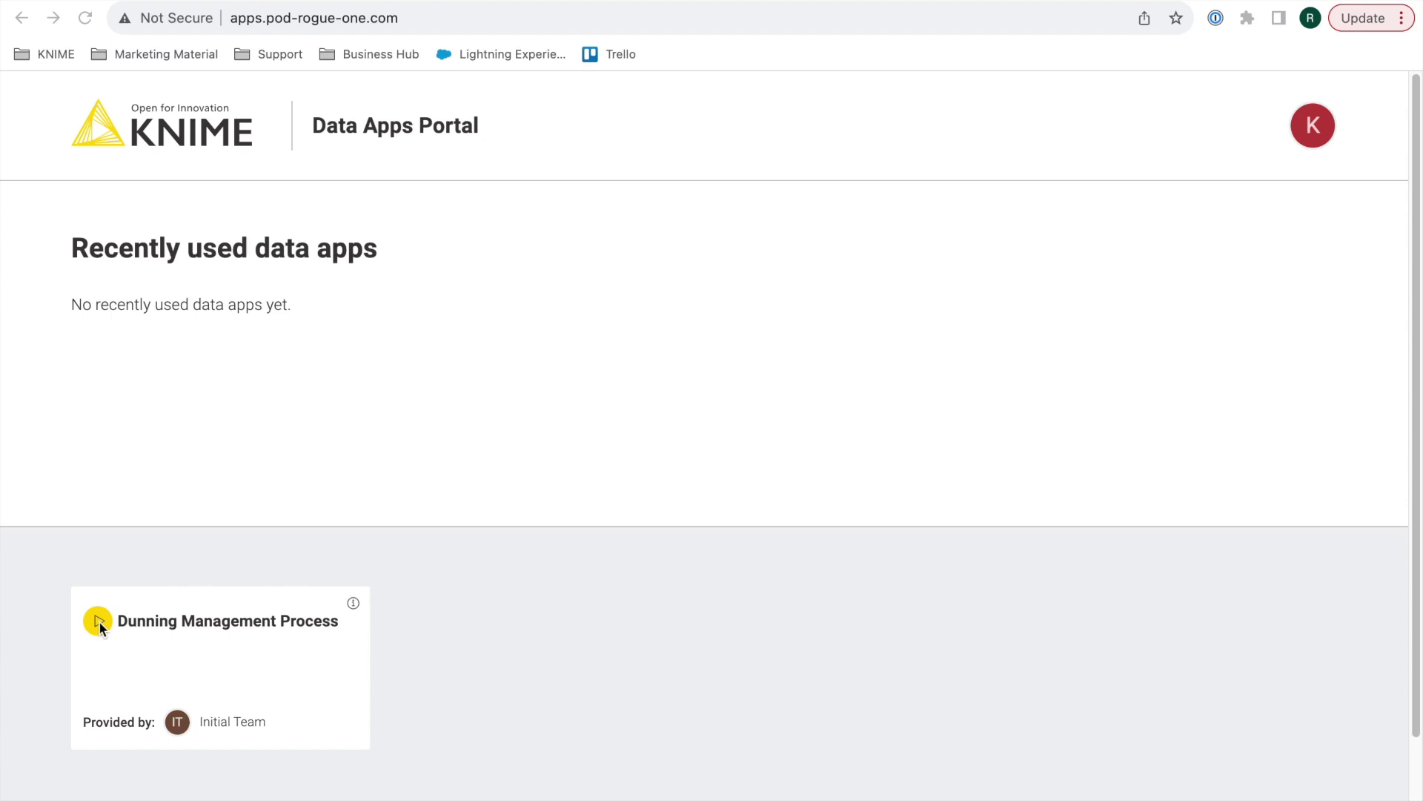
click(99, 623)
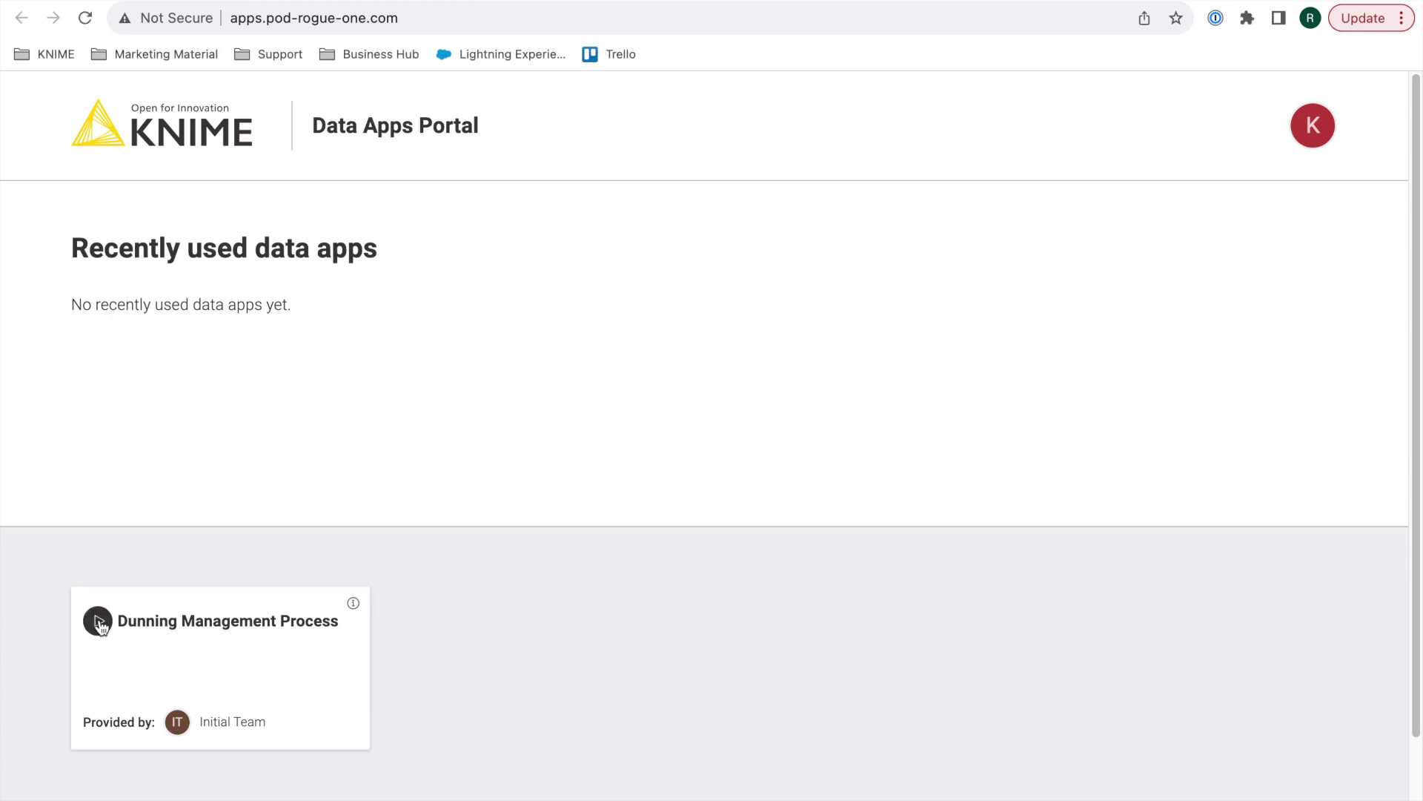
click(99, 626)
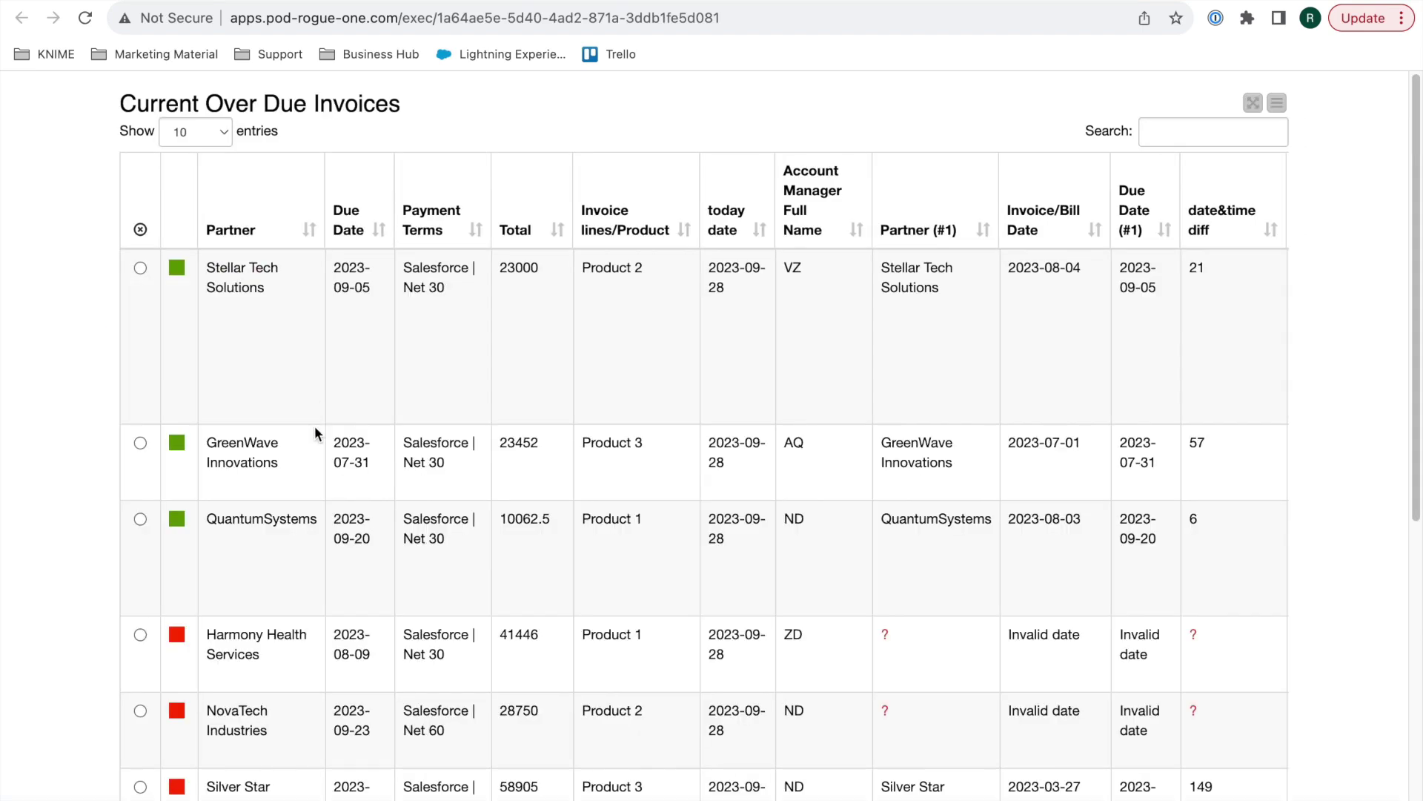
scroll(316, 426, down, 1)
scroll(279, 452, down, 2)
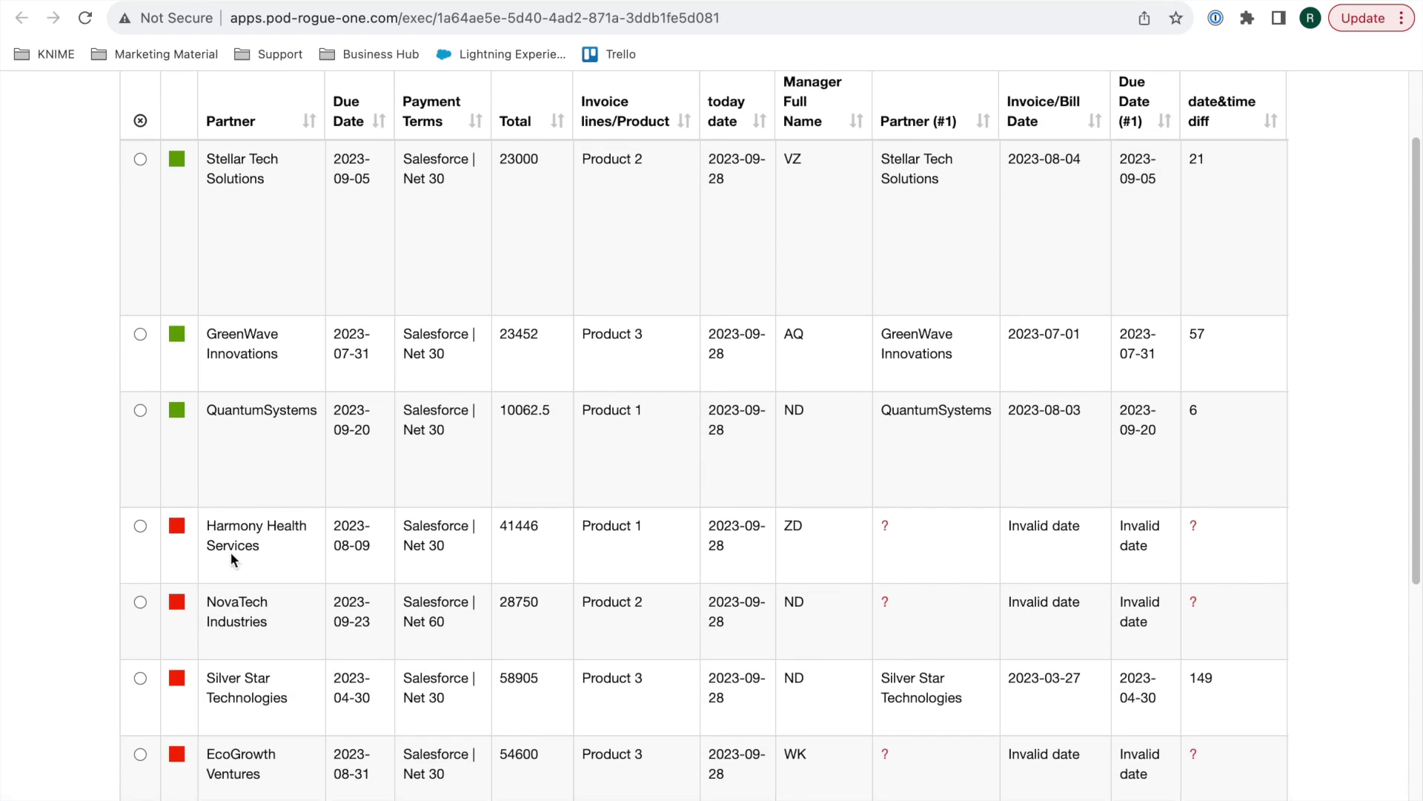
scroll(231, 552, down, 2)
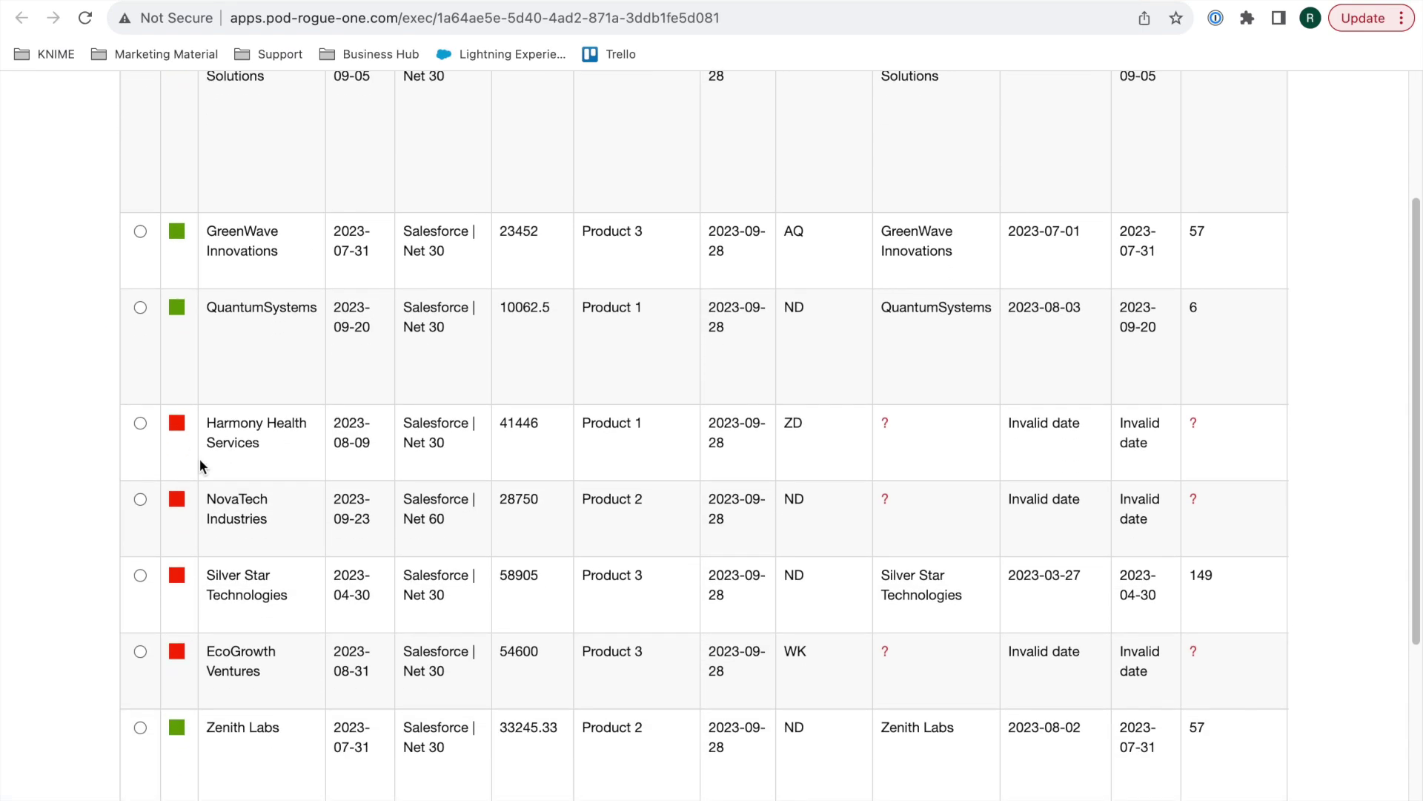
Select Harmony Health Services and load its invoice details.
click(141, 424)
scroll(165, 559, down, 3)
click(152, 759)
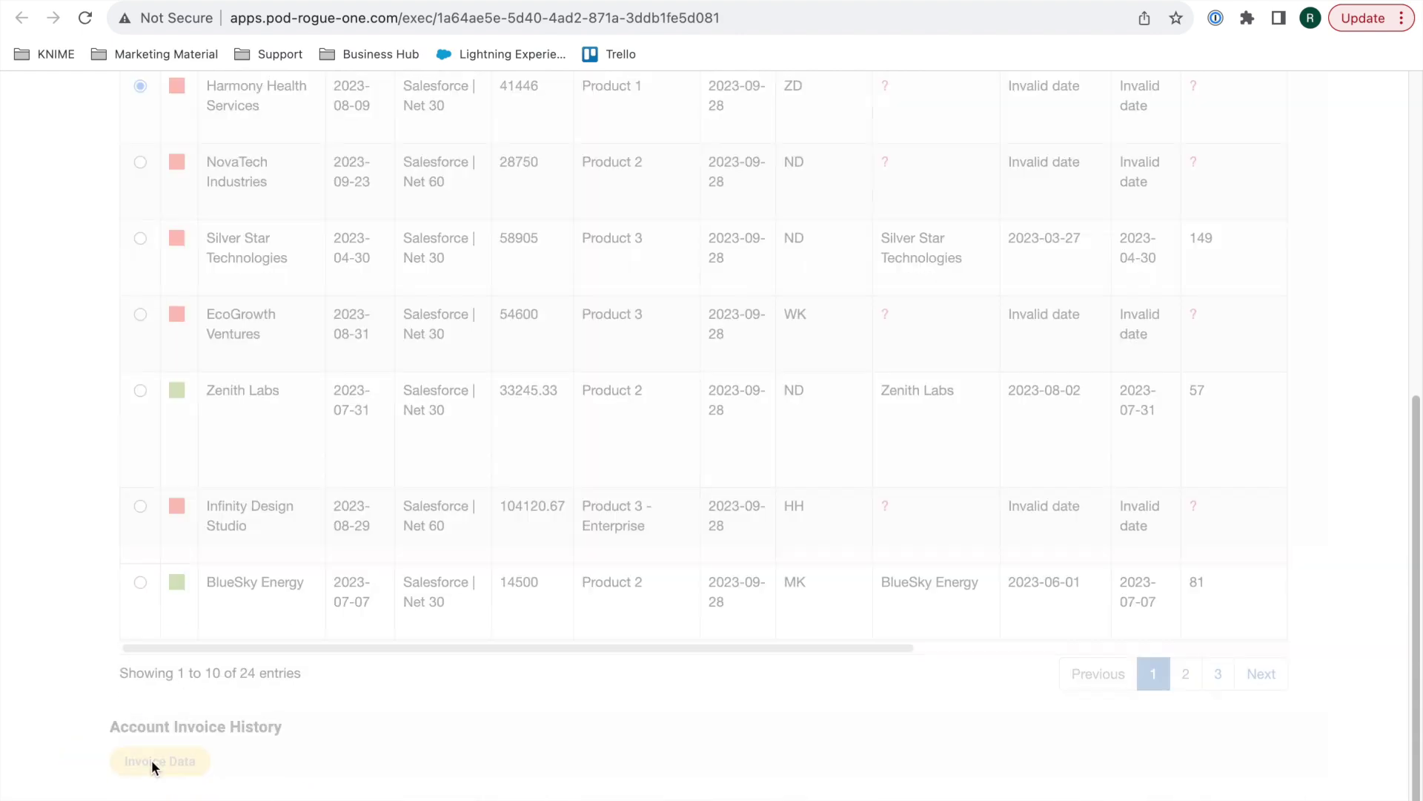
scroll(181, 734, down, 2)
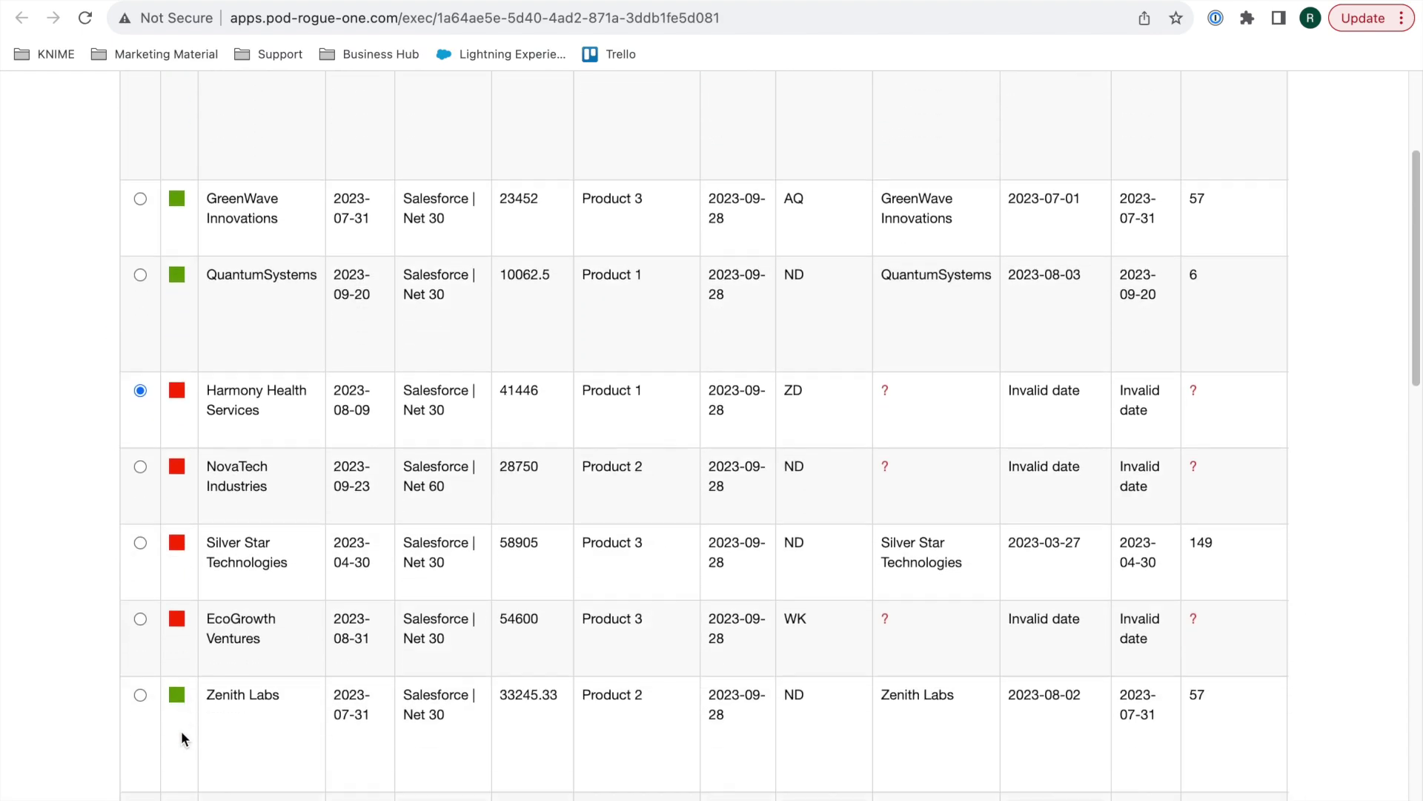
scroll(182, 730, down, 4)
scroll(181, 728, down, 2)
scroll(183, 697, down, 1)
scroll(183, 693, down, 1)
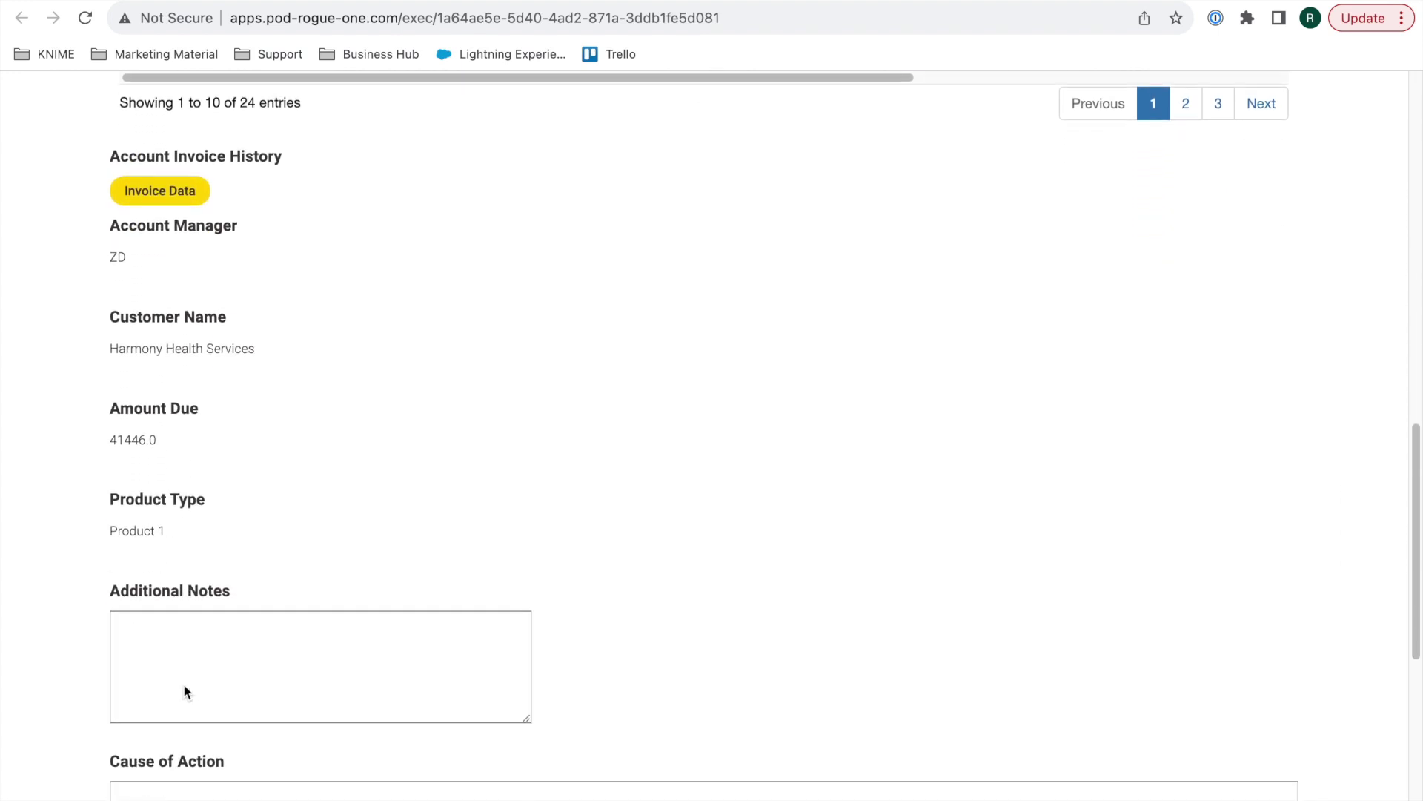
scroll(184, 693, down, 2)
Fill Additional Notes, Cause of Action and To Do, then send the updated notes.
click(183, 540)
text(Comment 1)
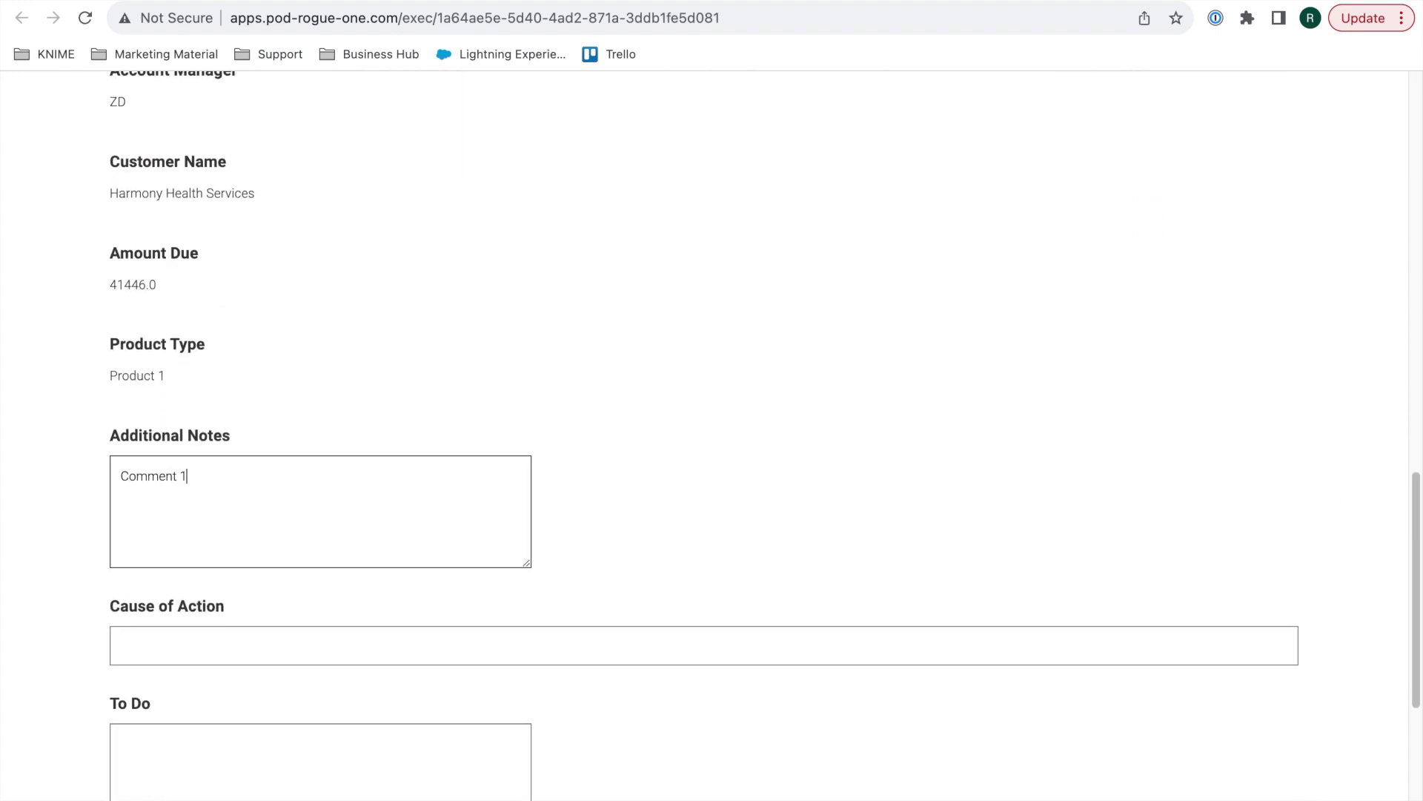
key(Tab)
text(Comment 2)
key(Tab)
text(Commen)
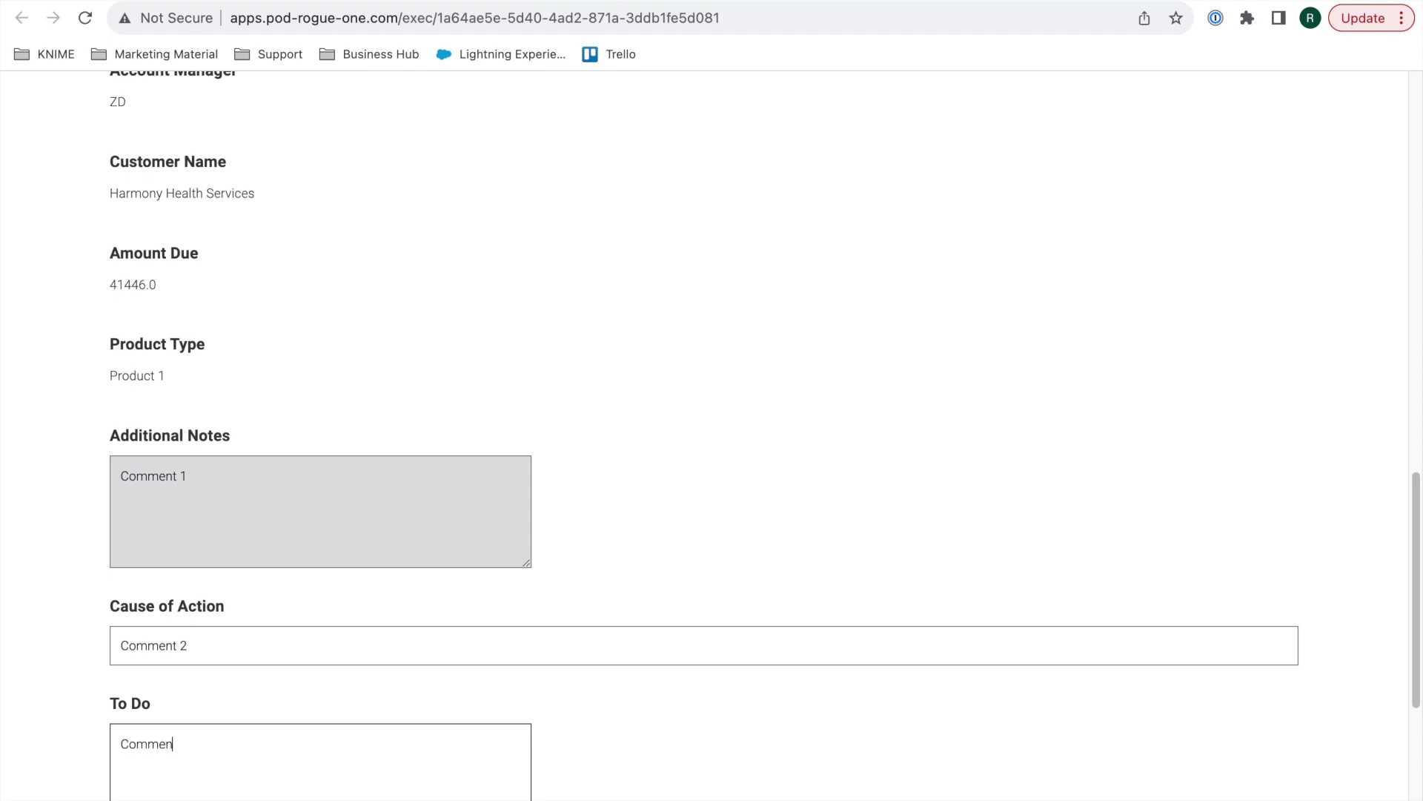
text(t 3)
scroll(142, 622, down, 2)
click(173, 700)
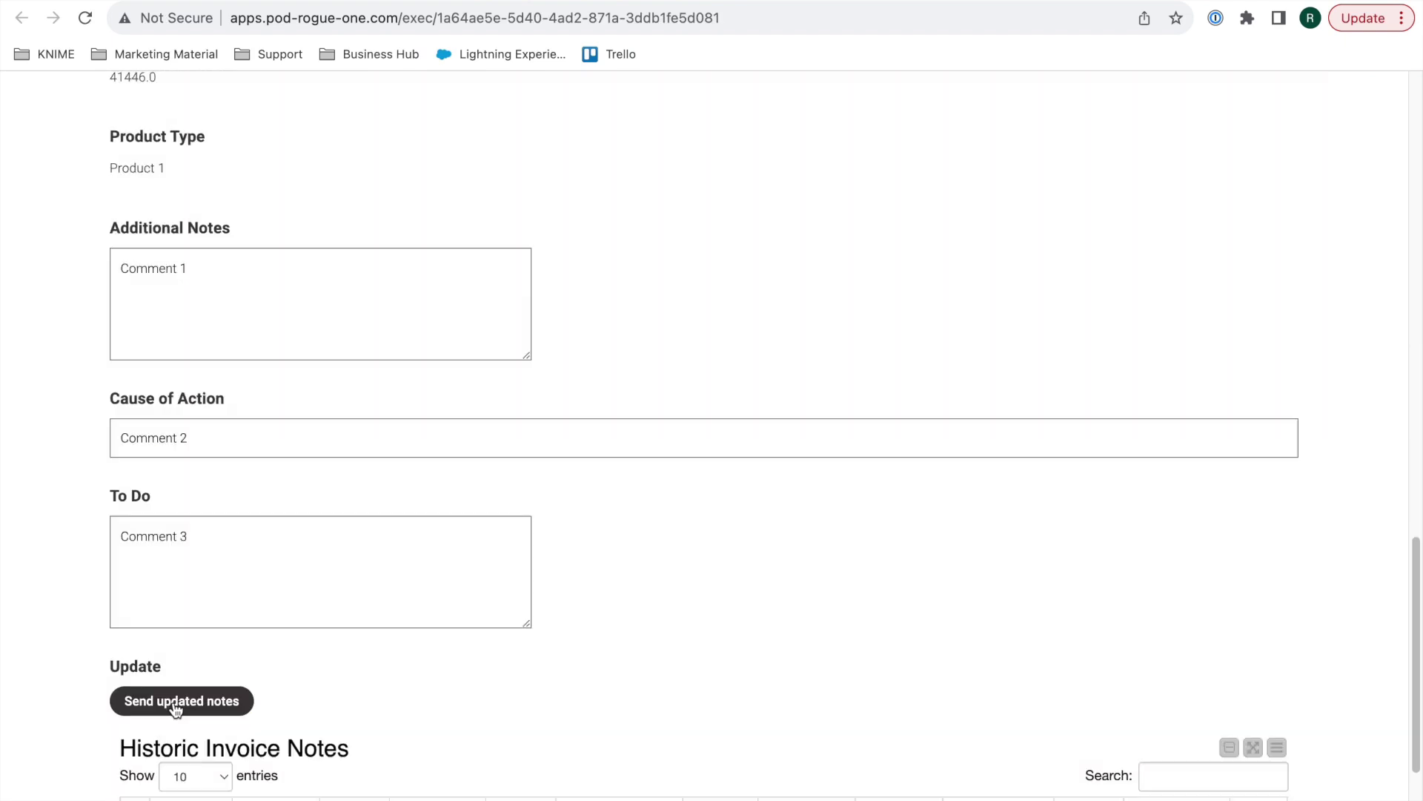
scroll(269, 499, up, 1)
scroll(268, 500, up, 3)
scroll(268, 500, up, 2)
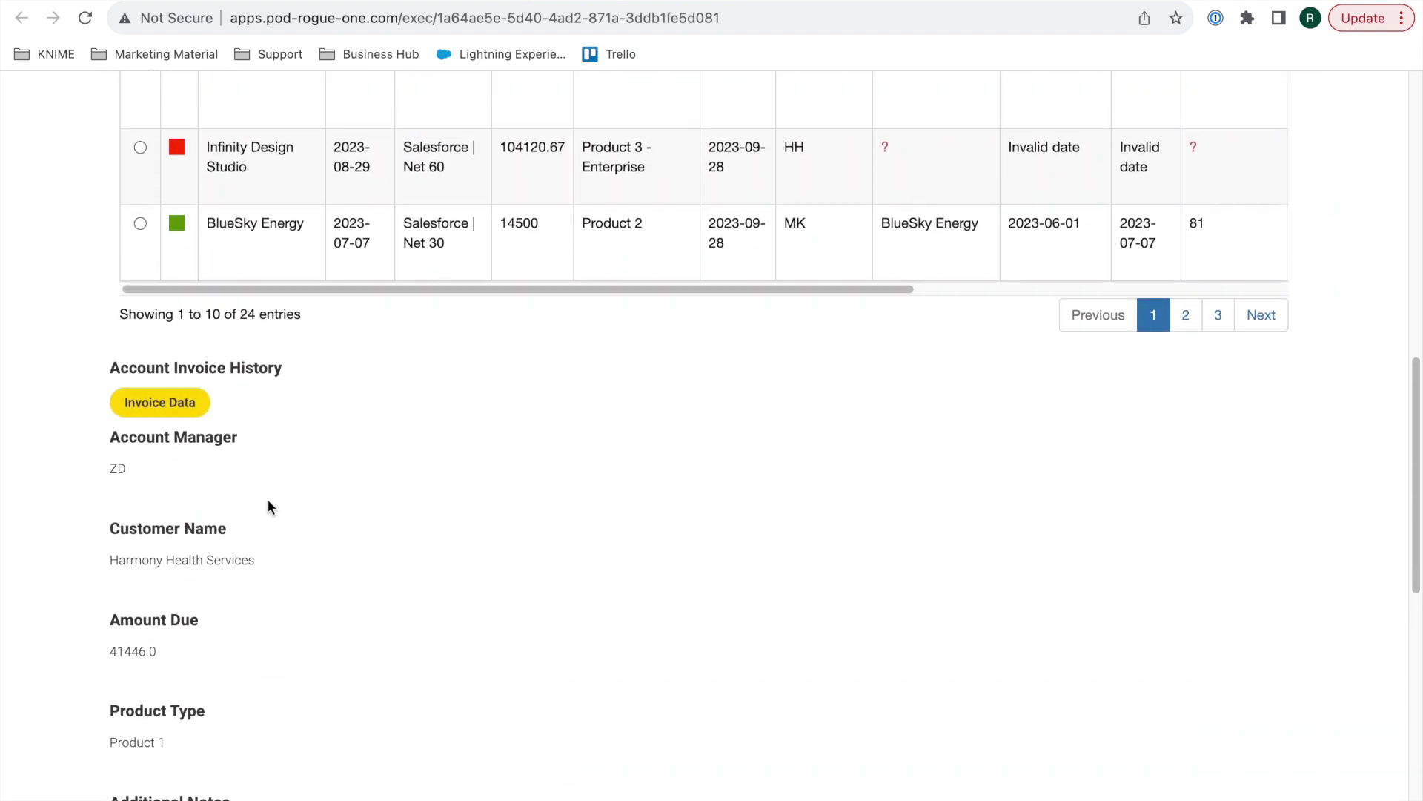
scroll(268, 500, up, 2)
scroll(268, 499, up, 2)
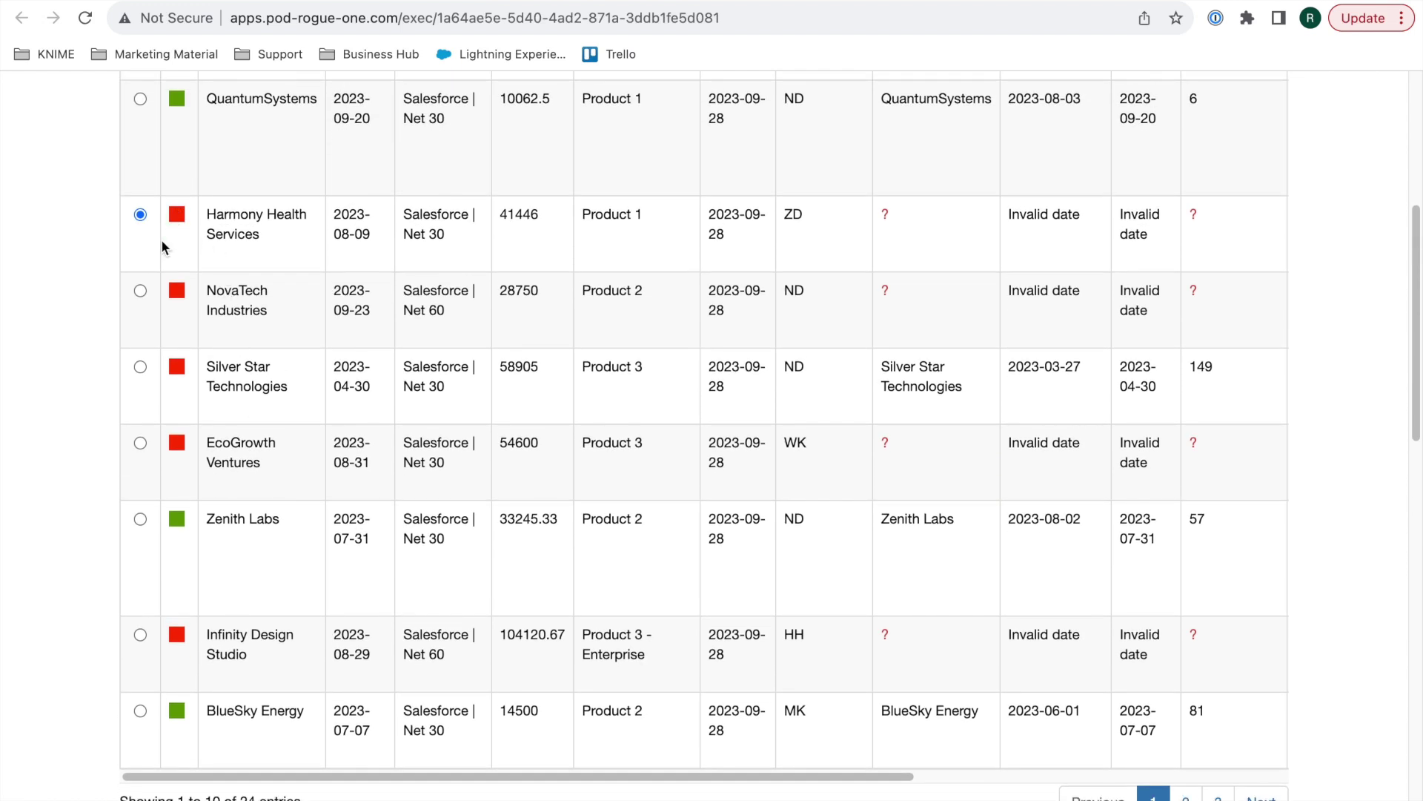
Select NovaTech Industries, load its invoice details and highlight the customer name.
click(140, 290)
scroll(166, 436, down, 2)
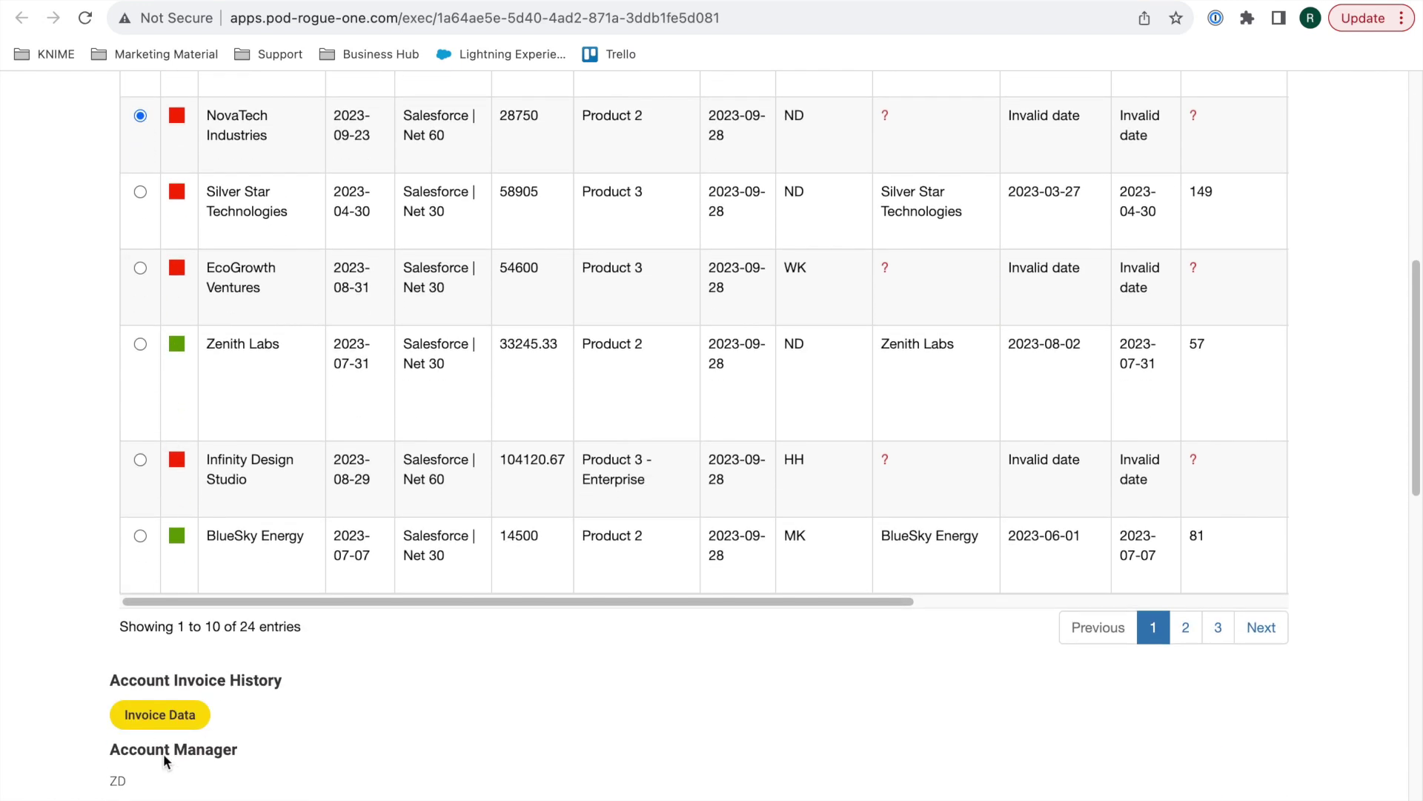
click(160, 715)
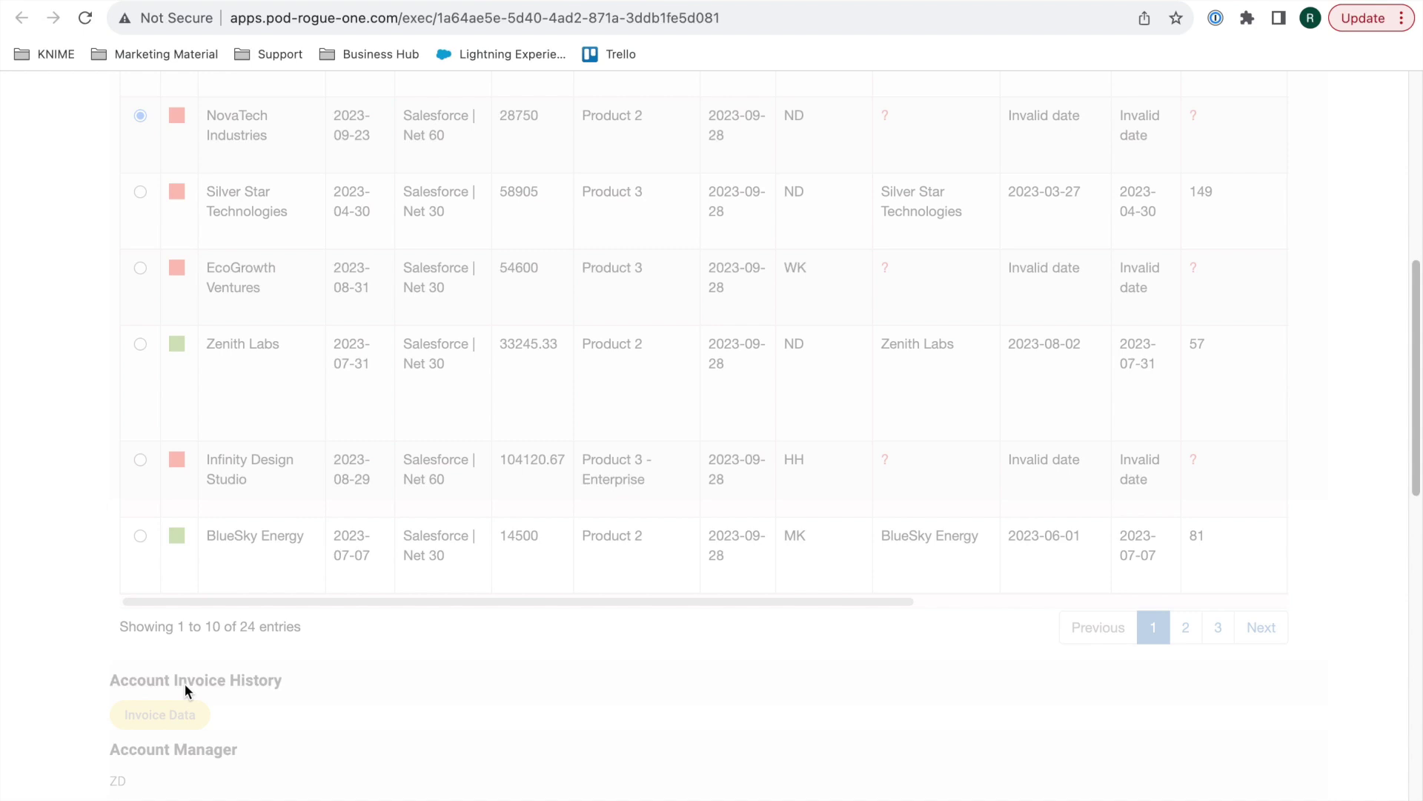
scroll(184, 690, up, 2)
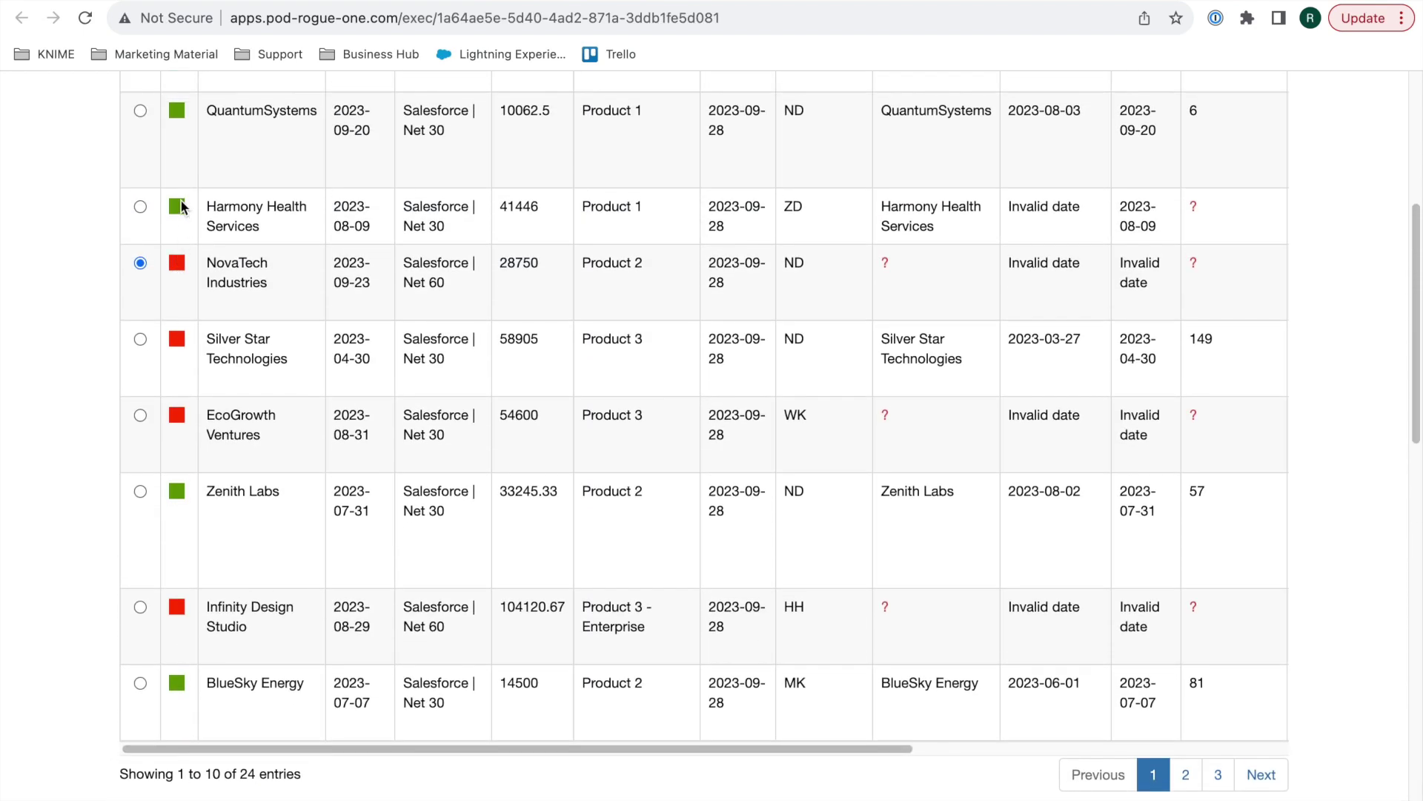
scroll(175, 339, down, 5)
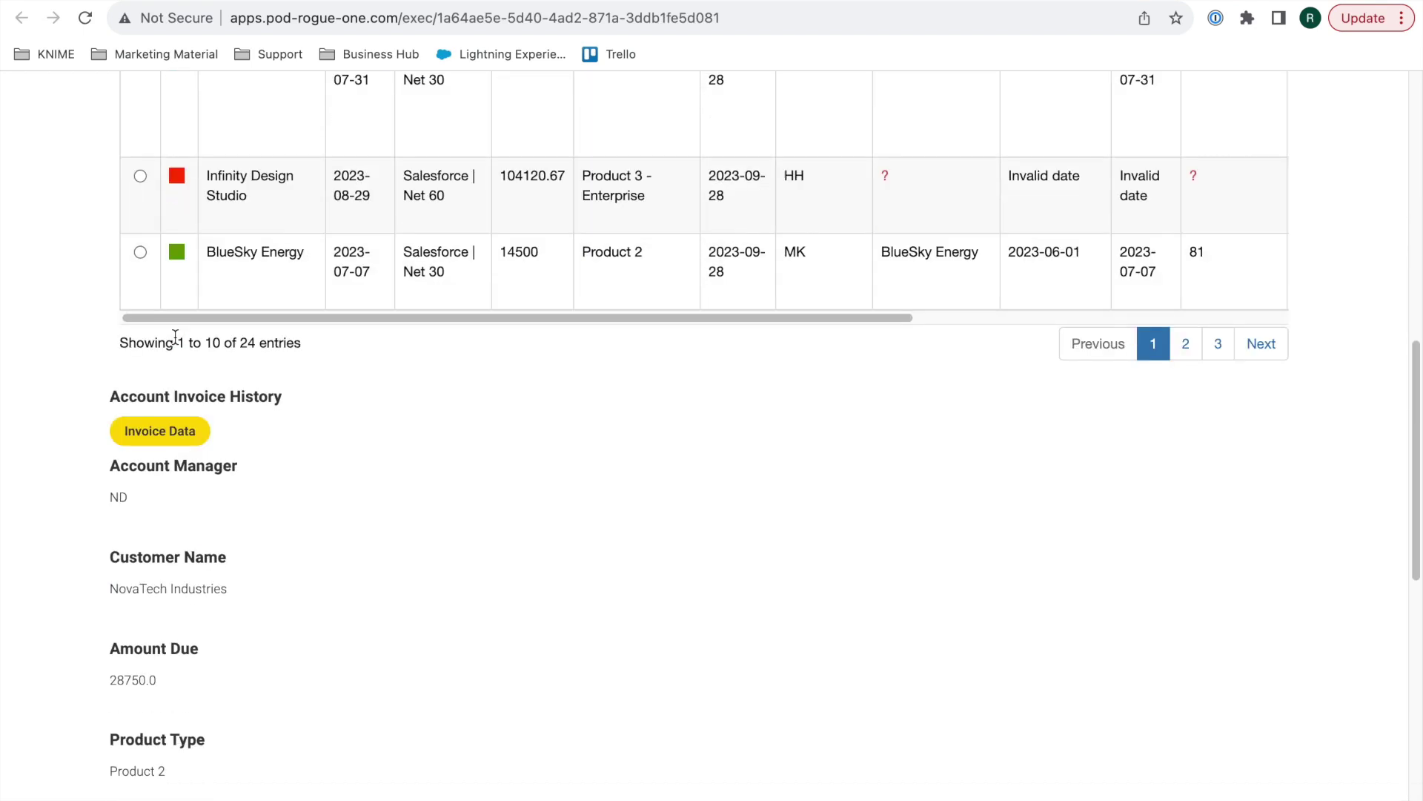
drag(235, 601, 97, 598)
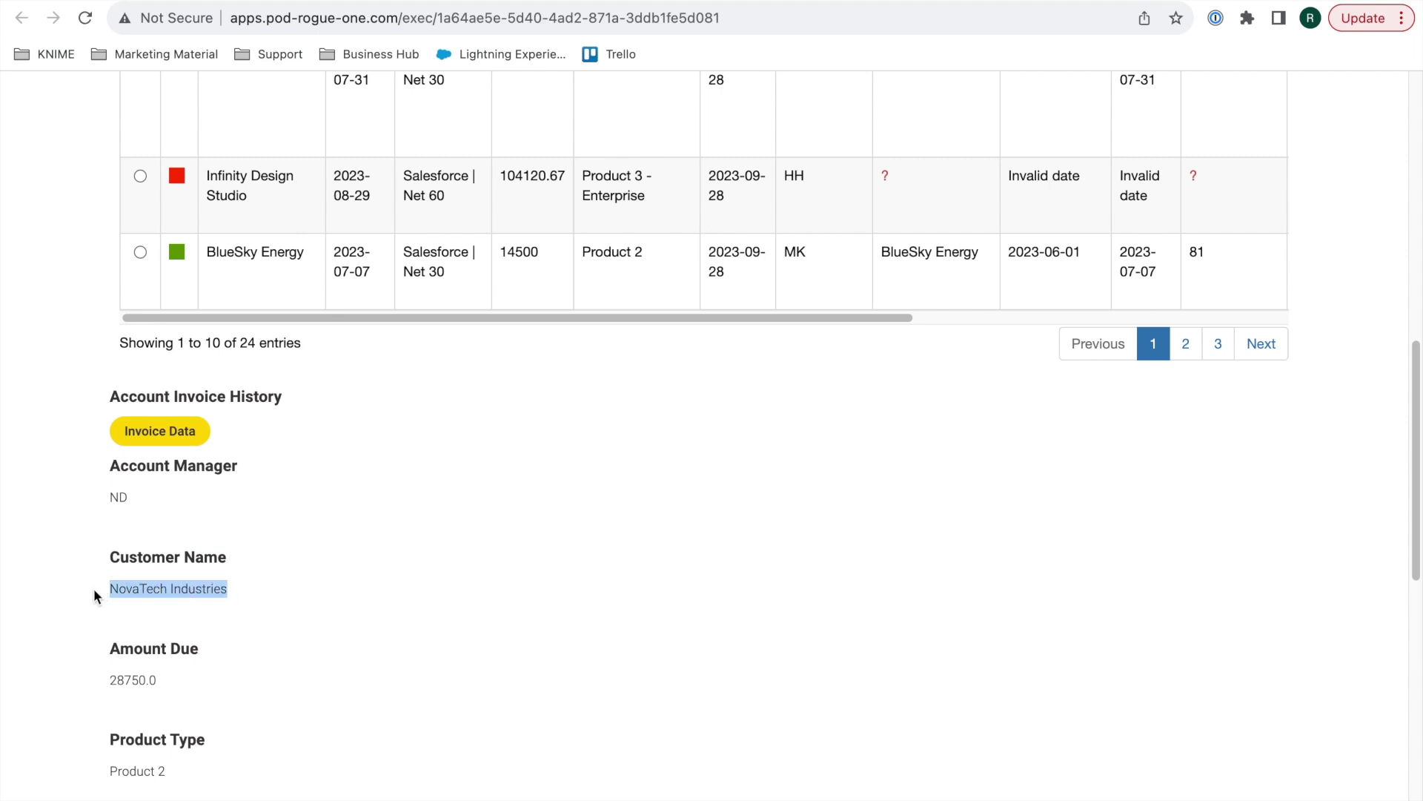